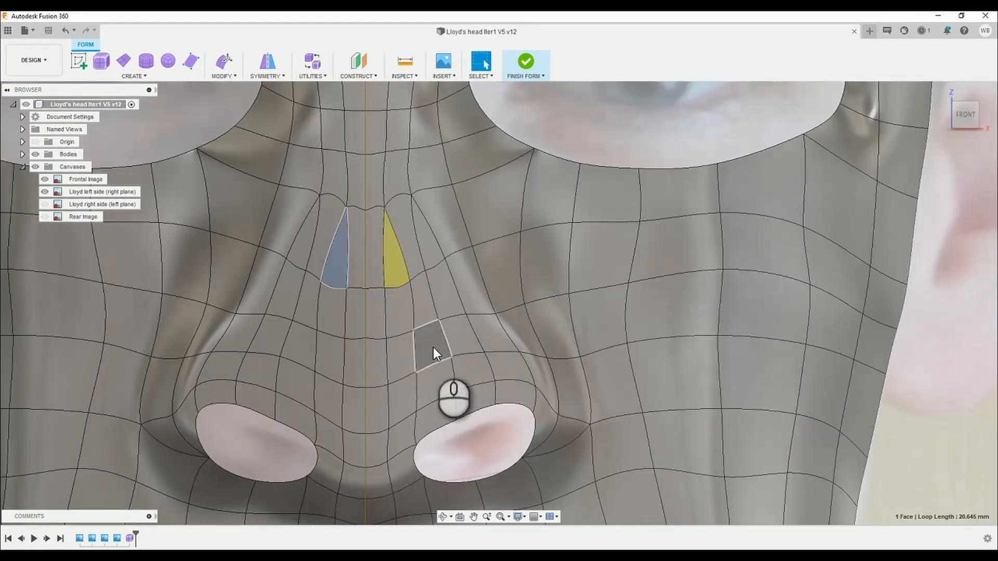
Select the faces on the front of the nose and use Edit Form to pull them forward about 3.7 mm, following the profile photo.
{"action": "left_click_drag", "start_coordinate": [426, 383], "coordinate": [378, 265]}
{"action": "scroll", "coordinate": [417, 398], "scroll_direction": "down", "scroll_amount": 5}
{"action": "middle_click_drag", "start_coordinate": [417, 398], "coordinate": [494, 337], "text": "shift"}
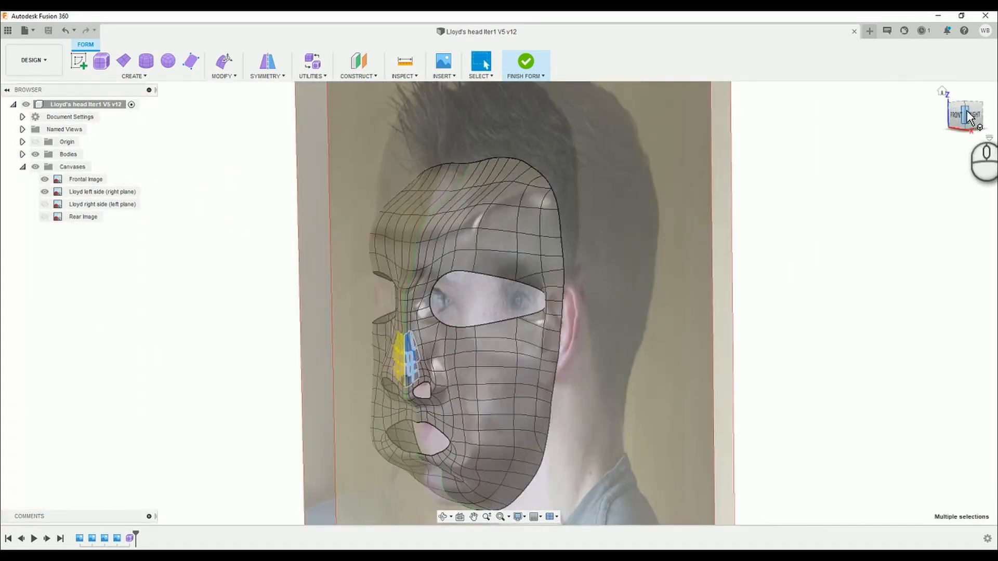
{"action": "left_click", "coordinate": [971, 114]}
{"action": "scroll", "coordinate": [611, 376], "scroll_direction": "up", "scroll_amount": 5}
{"action": "left_click", "coordinate": [222, 61]}
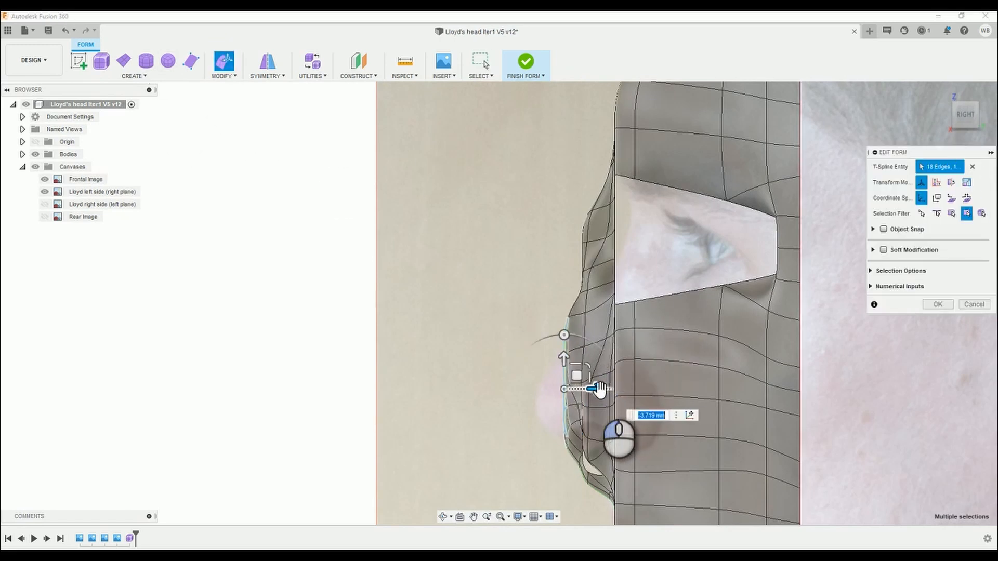
{"action": "left_click_drag", "start_coordinate": [600, 390], "coordinate": [600, 390]}
Select the smaller group of faces and edges at the nose tip and pull it forward about 4.6 mm to match the side photo.
{"action": "middle_click_drag", "start_coordinate": [515, 408], "coordinate": [618, 357], "text": "shift"}
{"action": "scroll", "coordinate": [345, 360], "scroll_direction": "up", "scroll_amount": 5}
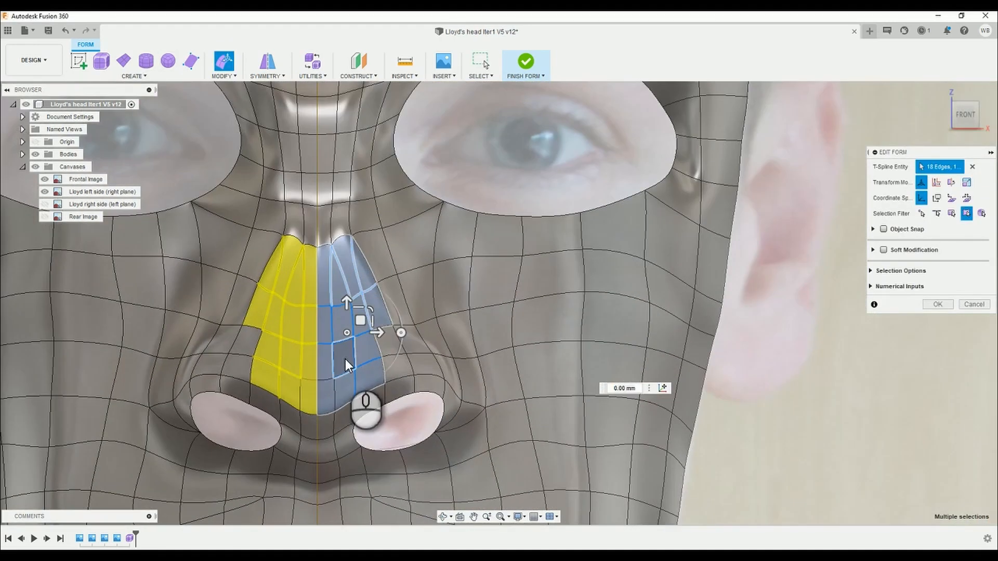
{"action": "middle_click_drag", "start_coordinate": [635, 219], "coordinate": [748, 148], "text": "shift"}
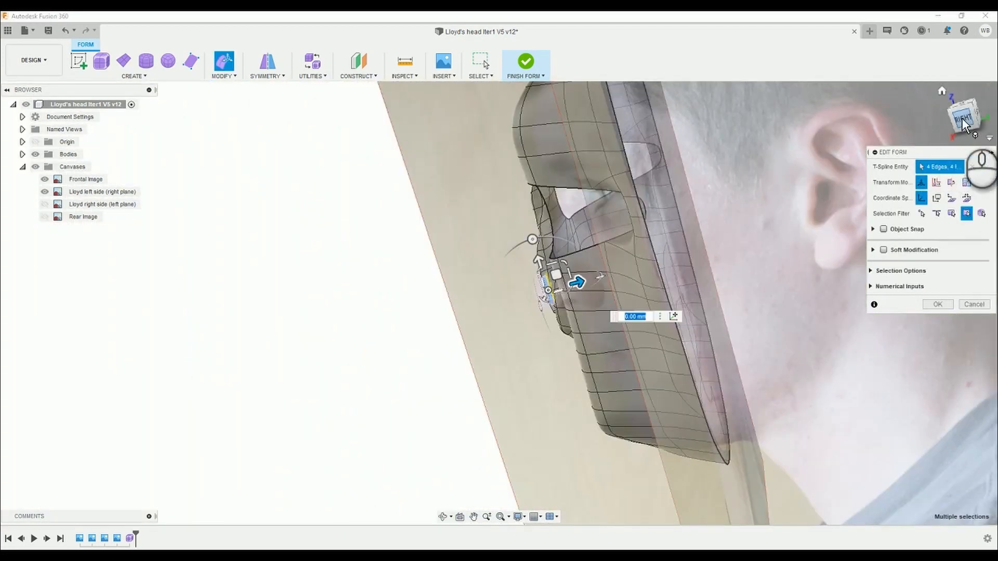
{"action": "left_click", "coordinate": [963, 115]}
{"action": "middle_click_drag", "start_coordinate": [296, 394], "coordinate": [523, 96]}
{"action": "scroll", "coordinate": [465, 408], "scroll_direction": "up", "scroll_amount": 3}
{"action": "left_click_drag", "start_coordinate": [450, 400], "coordinate": [410, 397]}
{"action": "scroll", "coordinate": [451, 298], "scroll_direction": "down", "scroll_amount": 5}
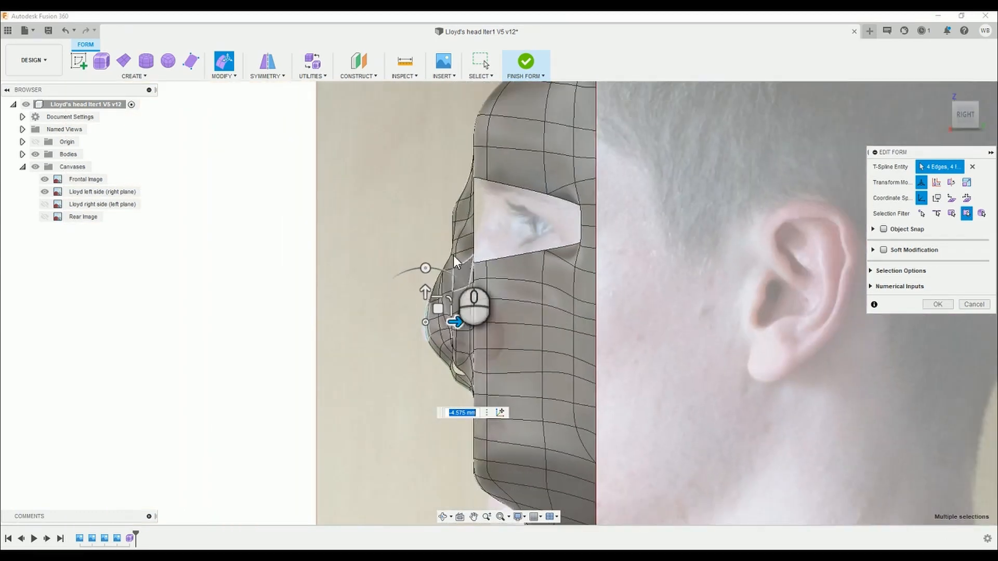
Move two stacked vertical edges of the brow, directly above the eye opening, backward about 9.8 mm in the side view.
{"action": "middle_click_drag", "start_coordinate": [389, 219], "coordinate": [410, 372], "text": "shift"}
{"action": "scroll", "coordinate": [779, 181], "scroll_direction": "down", "scroll_amount": 3}
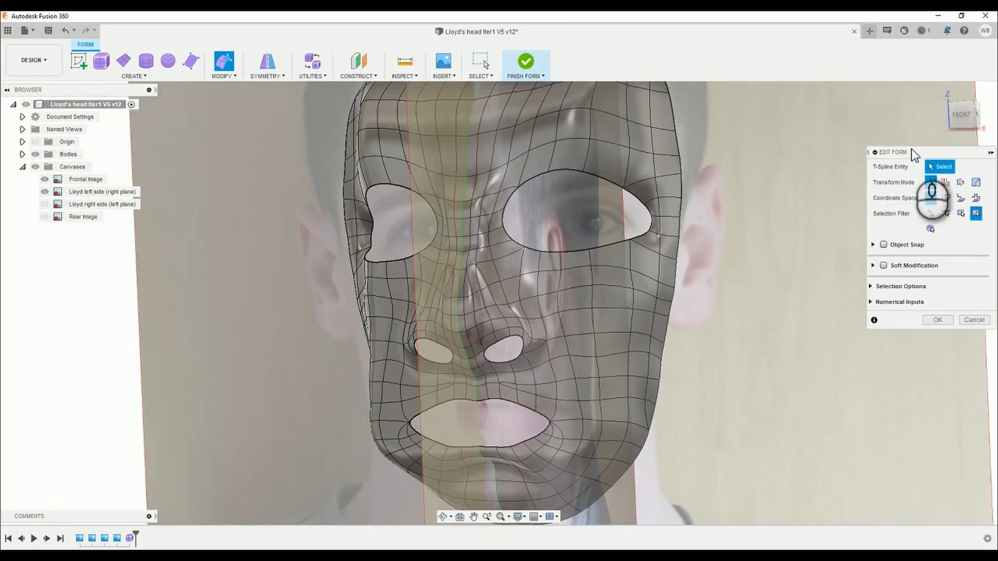
{"action": "middle_click_drag", "start_coordinate": [915, 107], "coordinate": [769, 138], "text": "shift"}
{"action": "left_click", "coordinate": [963, 112]}
{"action": "middle_click_drag", "start_coordinate": [778, 225], "coordinate": [457, 216]}
{"action": "middle_click_drag", "start_coordinate": [849, 282], "coordinate": [633, 285]}
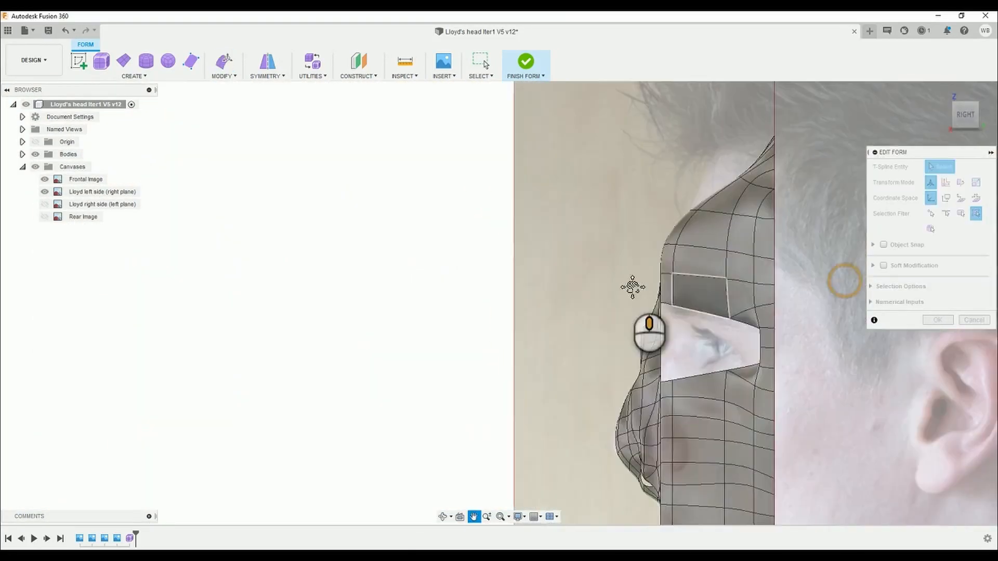
{"action": "scroll", "coordinate": [556, 277], "scroll_direction": "up", "scroll_amount": 8}
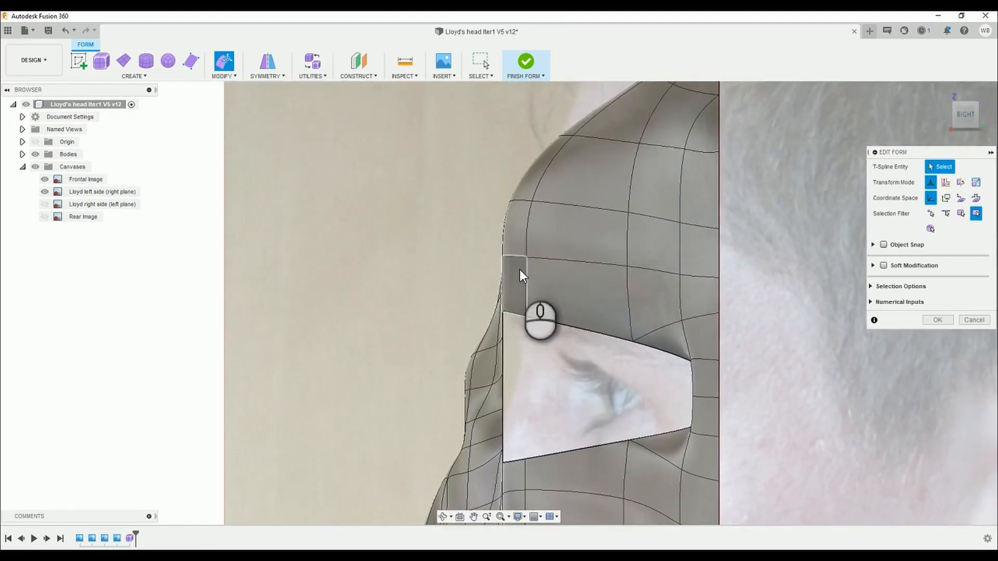
{"action": "left_click", "coordinate": [525, 270]}
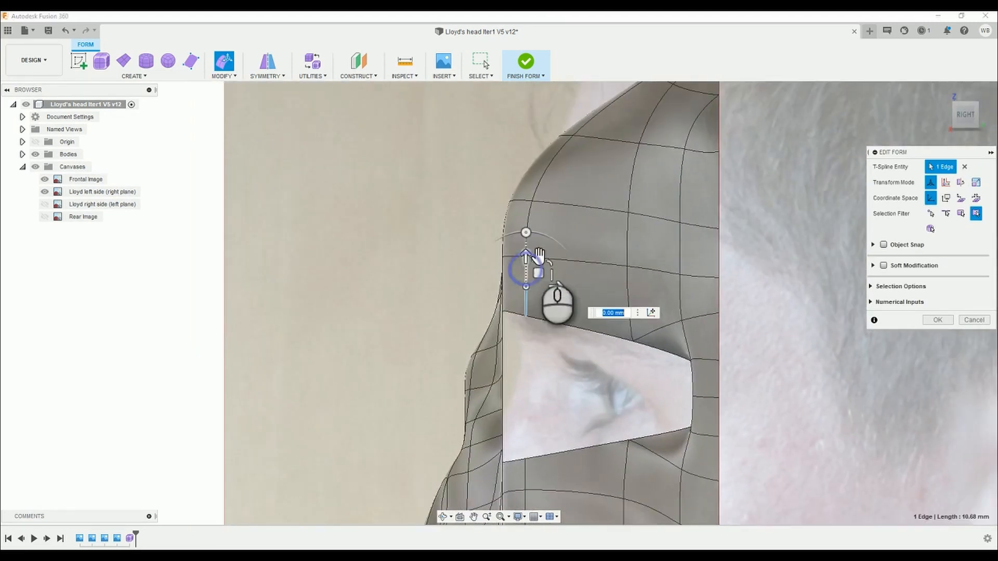
{"action": "left_click", "coordinate": [527, 223], "text": "shift"}
{"action": "left_click_drag", "start_coordinate": [576, 257], "coordinate": [614, 257]}
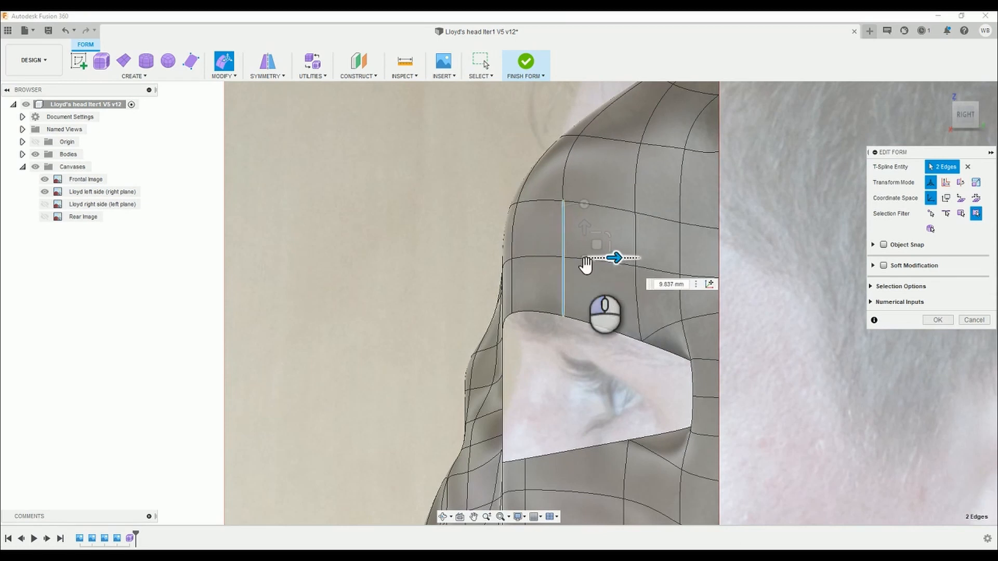
Move the two foremost vertical brow edges back about 5.8 mm and the forehead vertex above them back about 9.6 mm.
{"action": "left_click", "coordinate": [512, 281]}
{"action": "left_click", "coordinate": [513, 227], "text": "shift"}
{"action": "left_click_drag", "start_coordinate": [553, 259], "coordinate": [585, 259]}
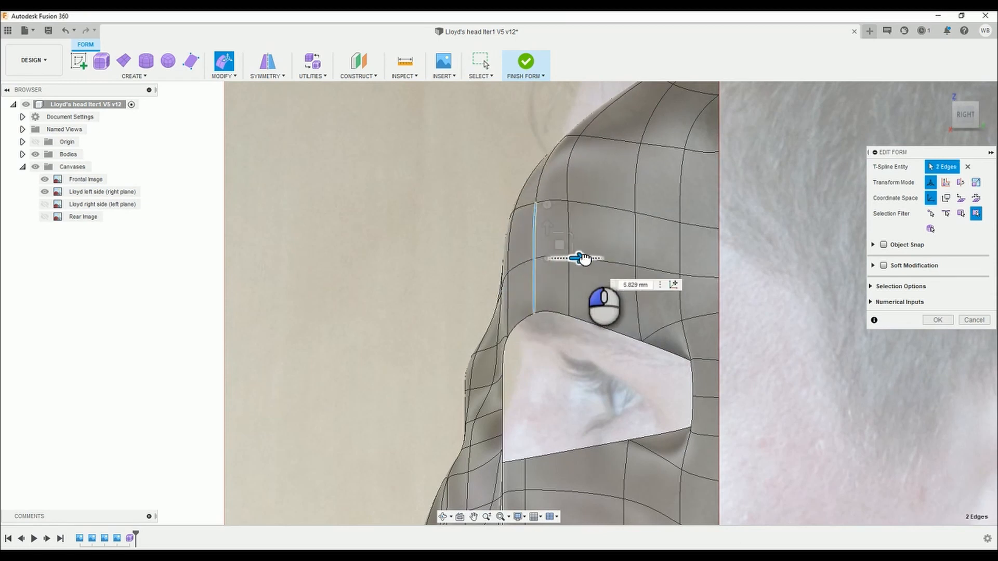
{"action": "left_click", "coordinate": [581, 136]}
{"action": "left_click_drag", "start_coordinate": [610, 136], "coordinate": [654, 136]}
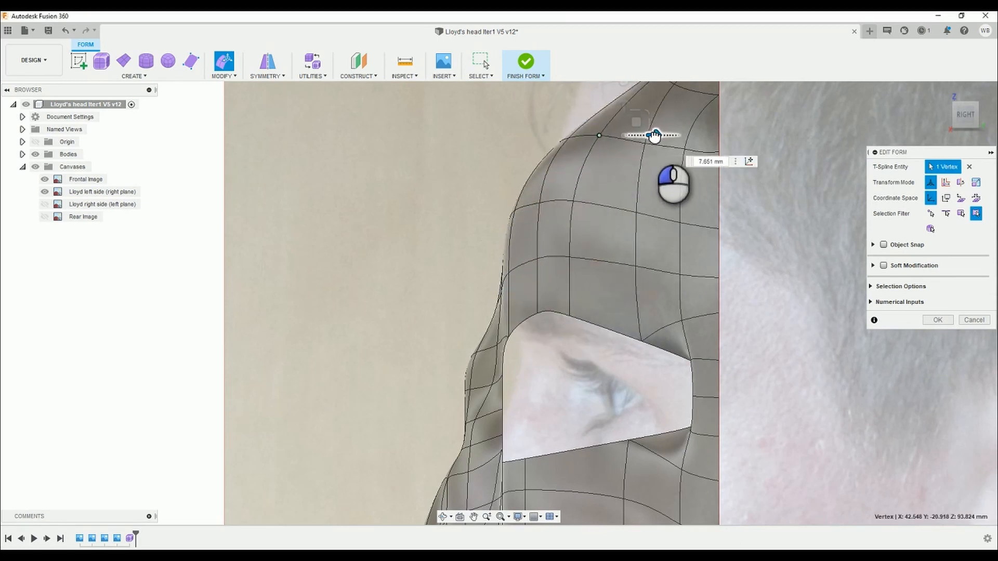
Select the edges along the inner side of the eye opening and move them backward in the side view.
{"action": "scroll", "coordinate": [620, 235], "scroll_direction": "down", "scroll_amount": 2}
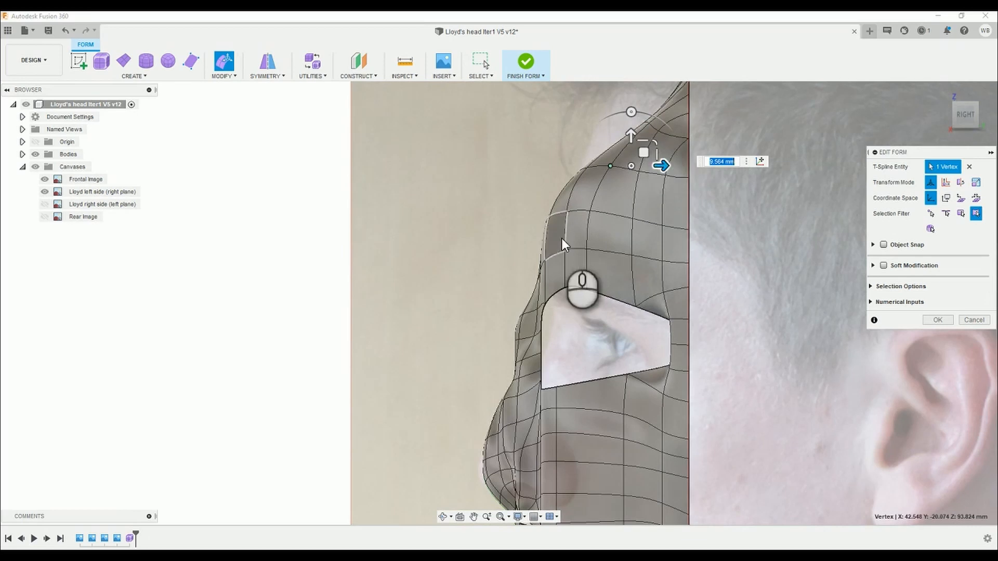
{"action": "scroll", "coordinate": [569, 280], "scroll_direction": "down", "scroll_amount": 2}
{"action": "scroll", "coordinate": [569, 293], "scroll_direction": "up", "scroll_amount": 3}
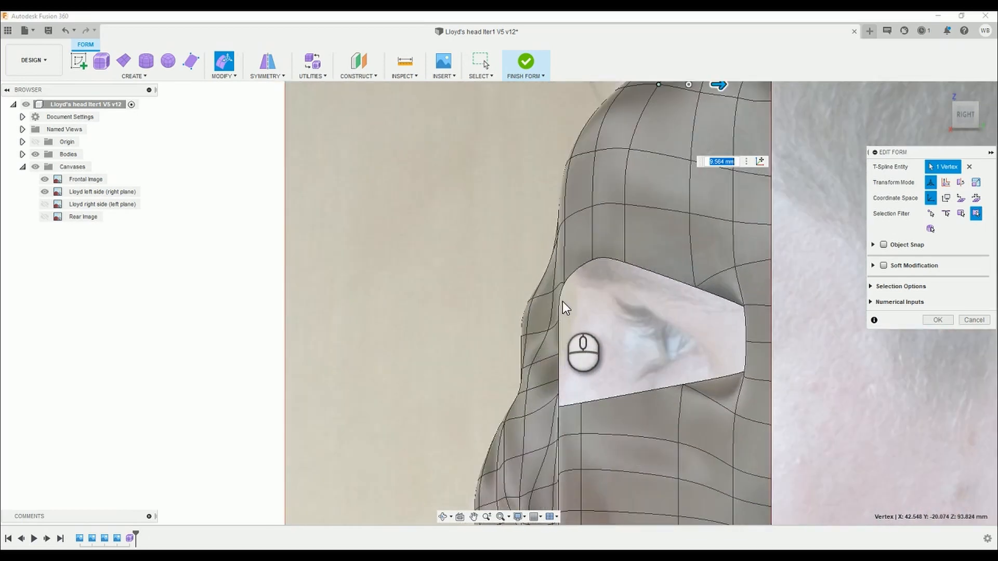
{"action": "left_click", "coordinate": [571, 279]}
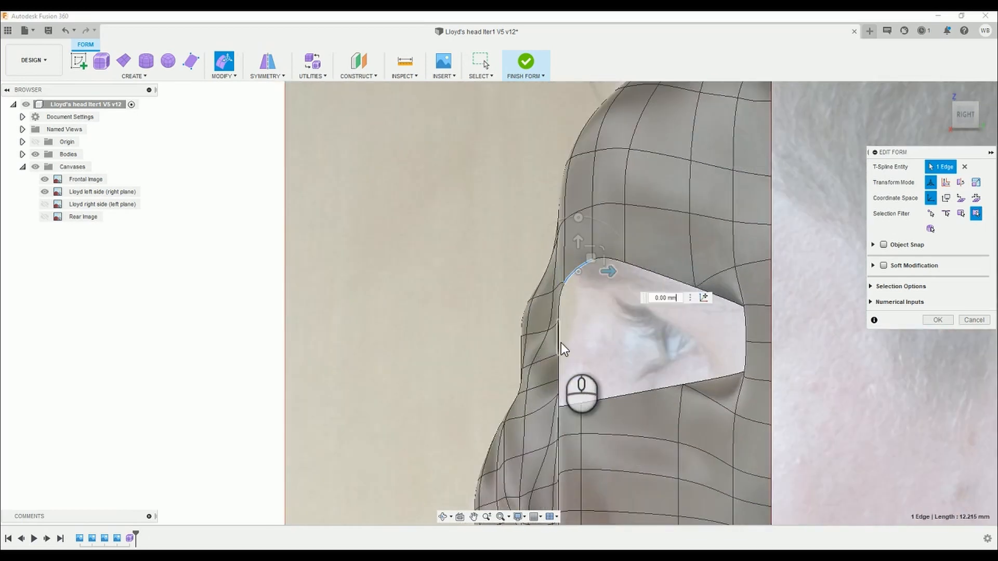
{"action": "double_click", "coordinate": [560, 387]}
{"action": "left_click_drag", "start_coordinate": [597, 331], "coordinate": [613, 332]}
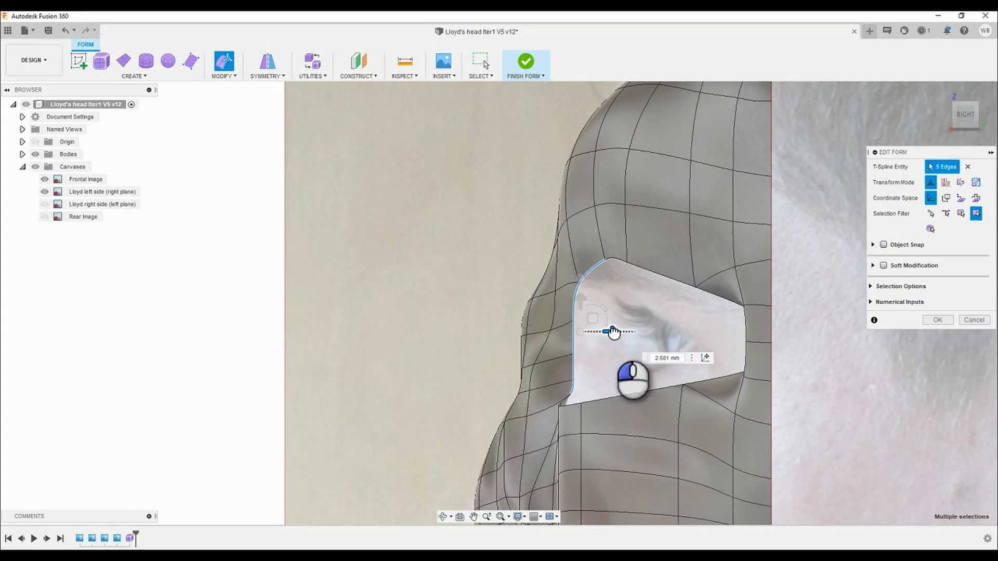
Shift the vertex at the lower inner corner of the eye opening backward about 3.3 mm.
{"action": "left_click", "coordinate": [572, 403]}
{"action": "left_click_drag", "start_coordinate": [597, 404], "coordinate": [664, 404]}
{"action": "left_click", "coordinate": [575, 406]}
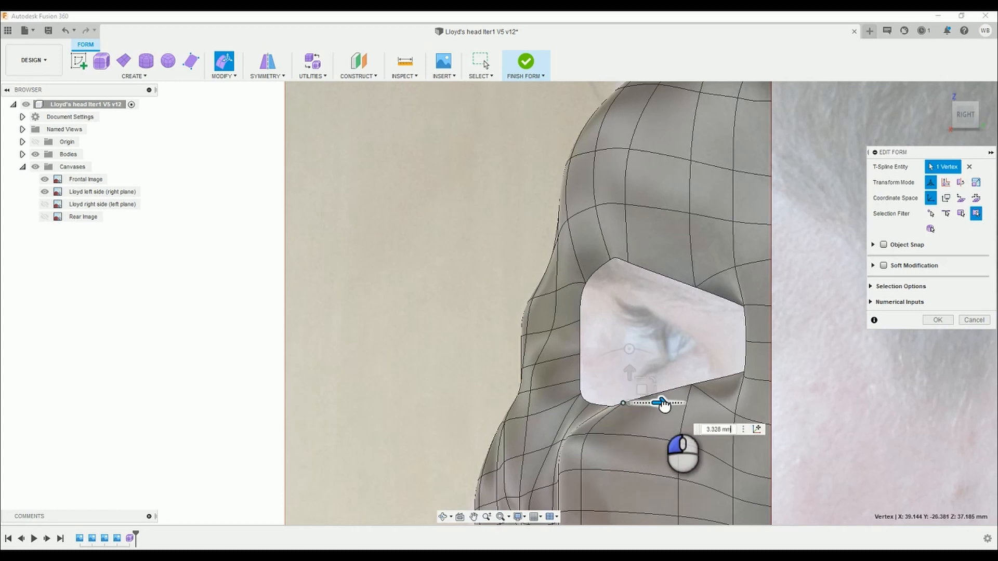
Select the four edges around the outer corner of the eye opening and move them forward about 8.1 mm in the side view.
{"action": "middle_click_drag", "start_coordinate": [597, 360], "coordinate": [711, 292], "text": "shift"}
{"action": "left_click", "coordinate": [968, 114]}
{"action": "scroll", "coordinate": [730, 251], "scroll_direction": "up", "scroll_amount": 5}
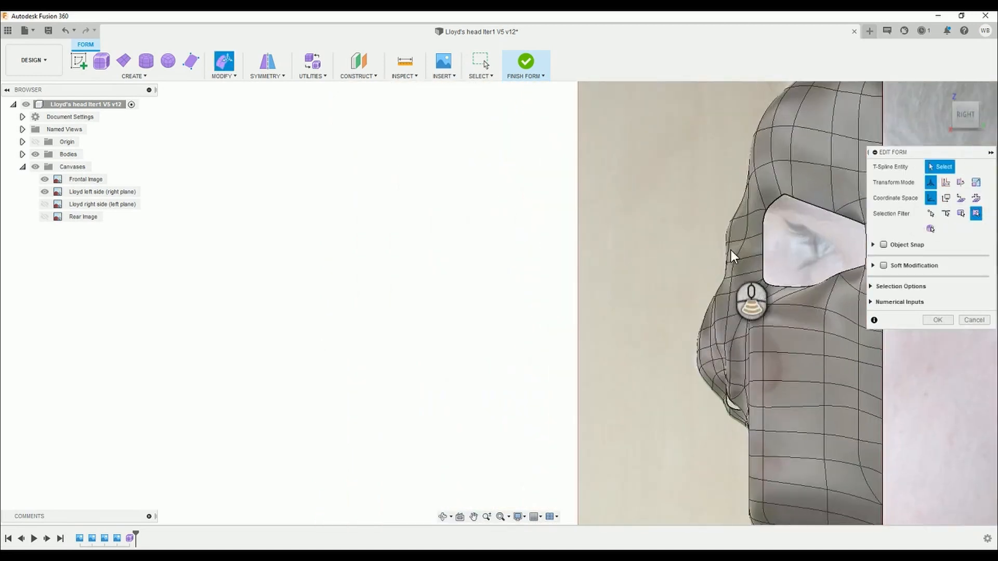
{"action": "middle_click_drag", "start_coordinate": [731, 251], "coordinate": [538, 281]}
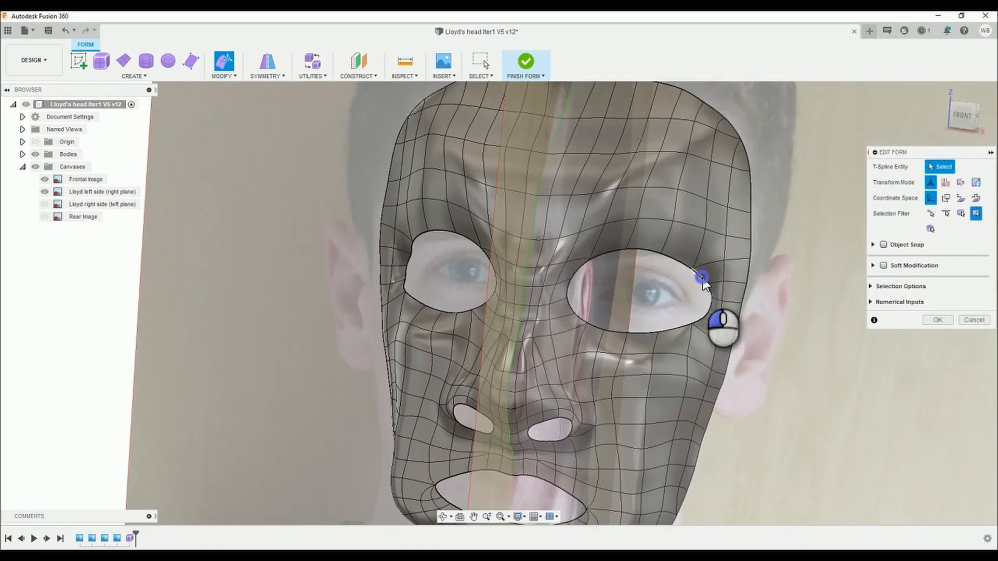
{"action": "left_click", "coordinate": [706, 318], "text": "shift"}
{"action": "left_click", "coordinate": [980, 119]}
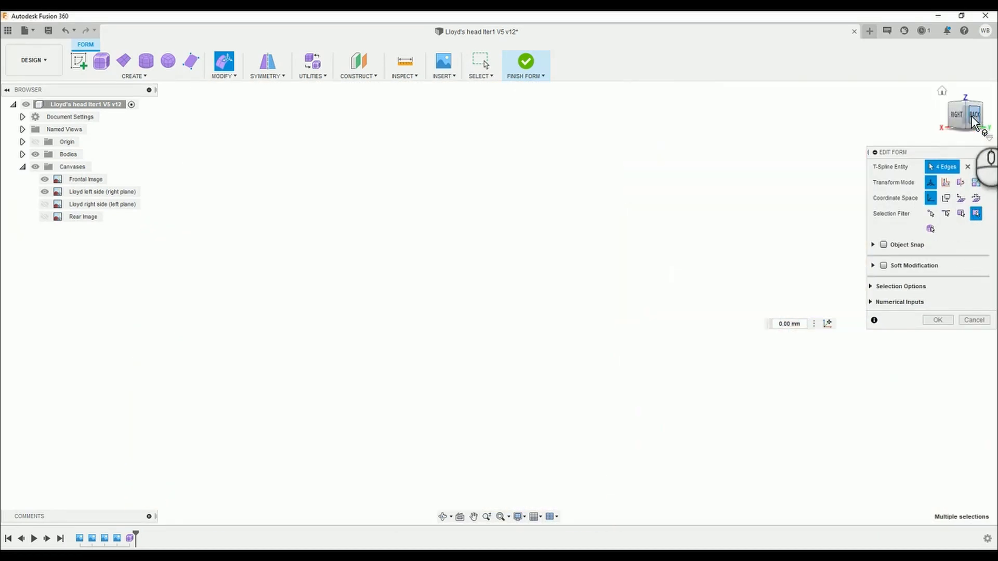
{"action": "middle_click_drag", "start_coordinate": [721, 315], "coordinate": [494, 324]}
{"action": "middle_click_drag", "start_coordinate": [744, 329], "coordinate": [591, 270]}
{"action": "scroll", "coordinate": [591, 270], "scroll_direction": "up", "scroll_amount": 3}
{"action": "left_click_drag", "start_coordinate": [697, 269], "coordinate": [640, 268]}
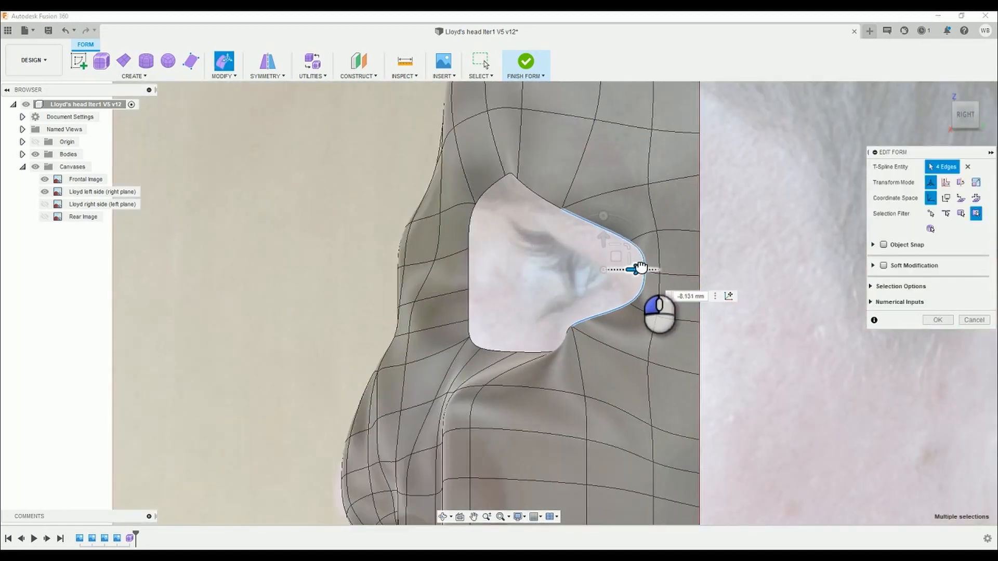
Reposition the vertices along the lower rim of the eye opening, viewing the mask from below, to smooth the eyelid curve.
{"action": "left_click", "coordinate": [567, 307]}
{"action": "mouse_move", "coordinate": [572, 325]}
{"action": "middle_mouse_down", "text": "shift"}
{"action": "mouse_move", "coordinate": [613, 348]}
{"action": "mouse_move", "coordinate": [592, 392]}
{"action": "mouse_move", "coordinate": [569, 330]}
{"action": "middle_mouse_up", "text": "shift"}
{"action": "left_click", "coordinate": [586, 328]}
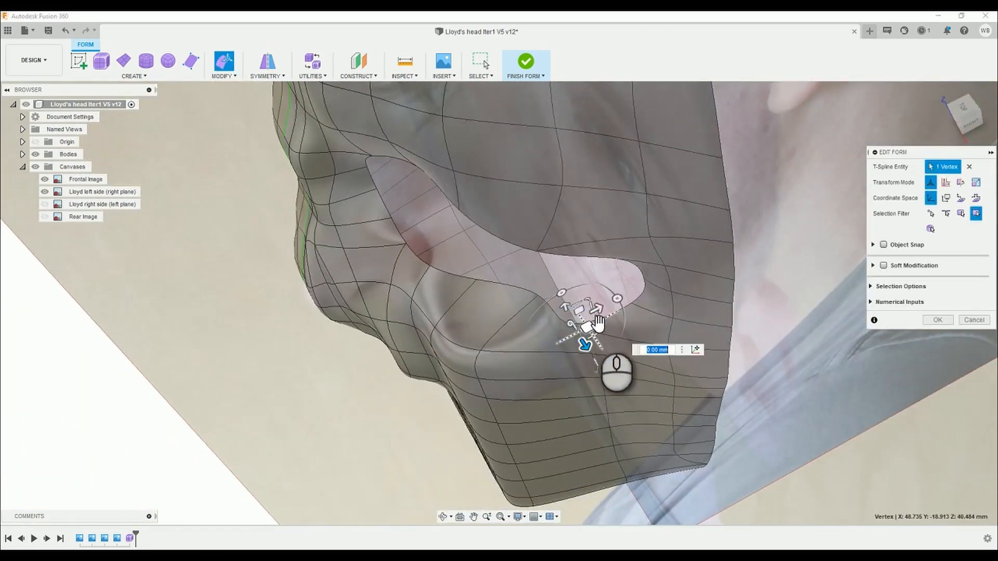
{"action": "left_click", "coordinate": [542, 296]}
{"action": "left_click_drag", "start_coordinate": [570, 282], "coordinate": [526, 308]}
Move the cheek edge below the eye opening backward about 5.1 mm, and shift the edge beneath it the same way.
{"action": "left_click", "coordinate": [476, 365]}
{"action": "left_click_drag", "start_coordinate": [512, 352], "coordinate": [540, 338]}
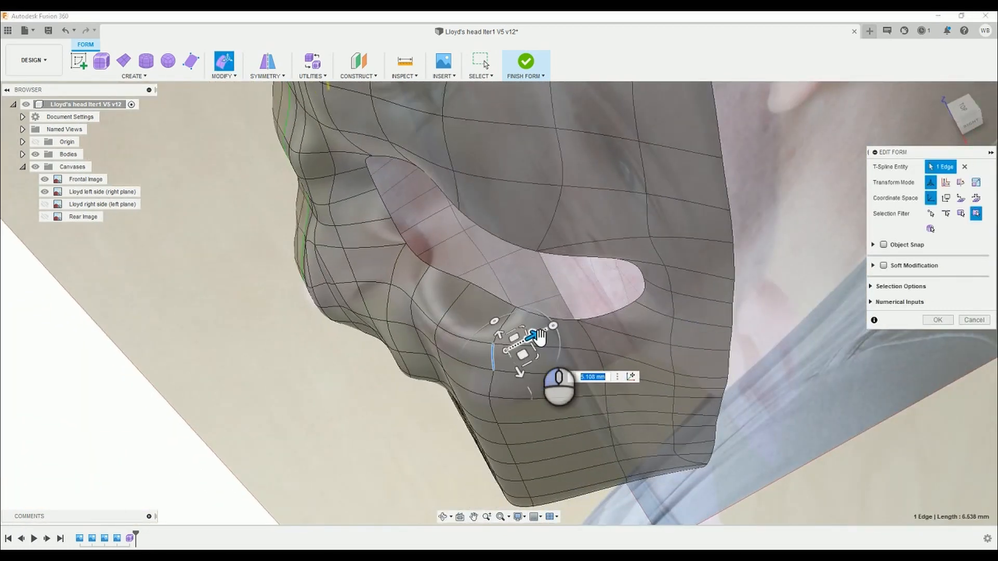
{"action": "left_click", "coordinate": [521, 274]}
{"action": "left_click", "coordinate": [491, 405]}
{"action": "left_click_drag", "start_coordinate": [521, 397], "coordinate": [542, 383]}
{"action": "left_click", "coordinate": [554, 311]}
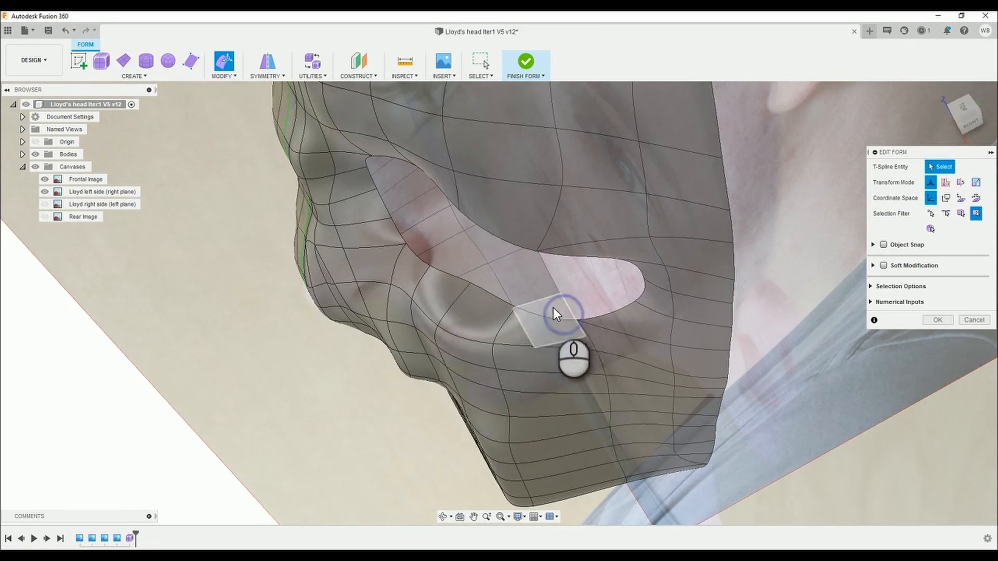
Move the peak at the top of the eye opening backward in the side view to round off the upper rim.
{"action": "scroll", "coordinate": [554, 312], "scroll_direction": "down", "scroll_amount": 4}
{"action": "left_click", "coordinate": [968, 123]}
{"action": "scroll", "coordinate": [521, 328], "scroll_direction": "up", "scroll_amount": 5}
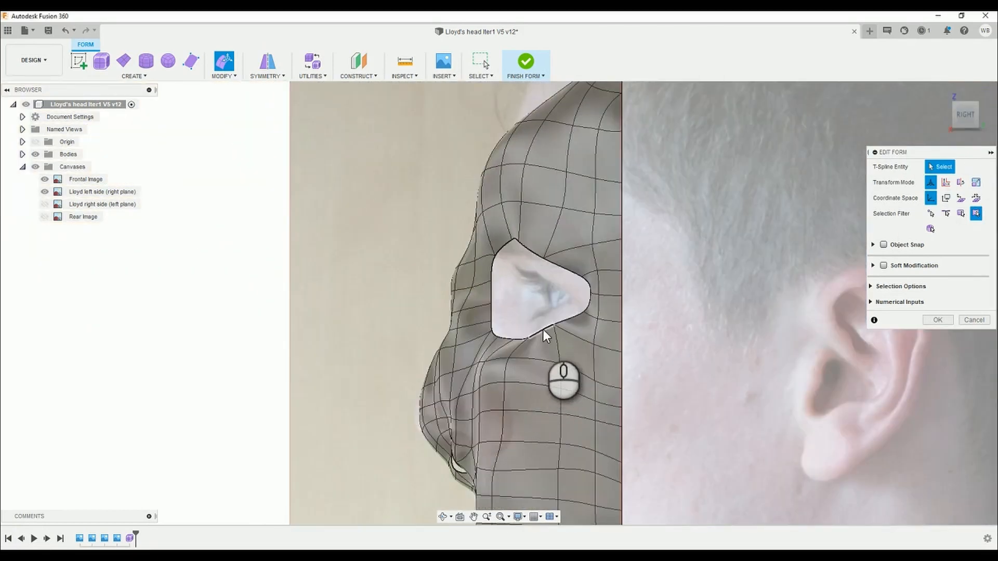
{"action": "left_click", "coordinate": [523, 245]}
{"action": "left_click_drag", "start_coordinate": [562, 250], "coordinate": [582, 254]}
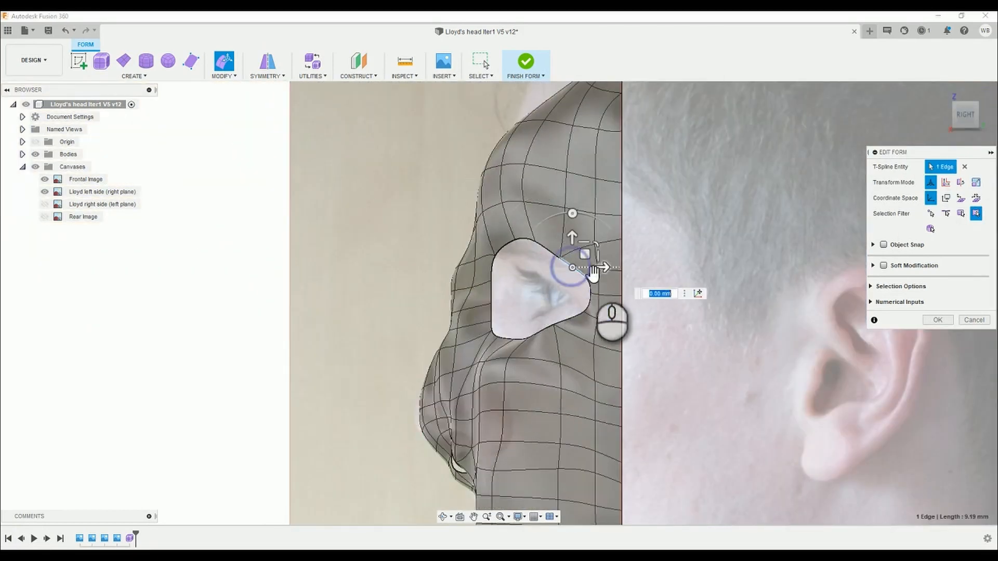
Move the lower front corner edge of the eye opening back about 1.5 mm and adjust the upper front corner edge.
{"action": "scroll", "coordinate": [496, 340], "scroll_direction": "up", "scroll_amount": 3}
{"action": "left_click", "coordinate": [494, 329]}
{"action": "left_click_drag", "start_coordinate": [528, 326], "coordinate": [539, 313]}
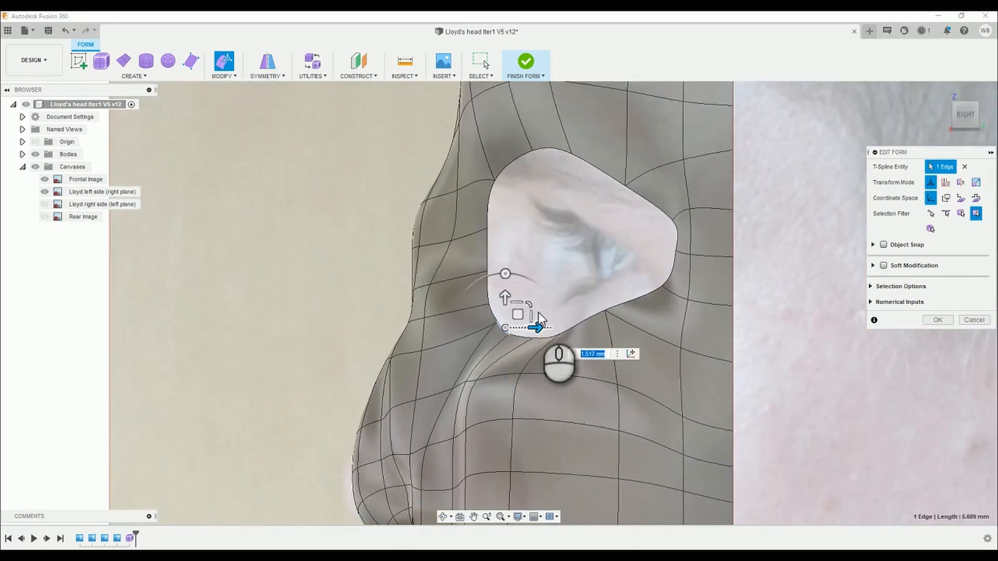
{"action": "left_click", "coordinate": [501, 172]}
{"action": "left_click", "coordinate": [554, 226]}
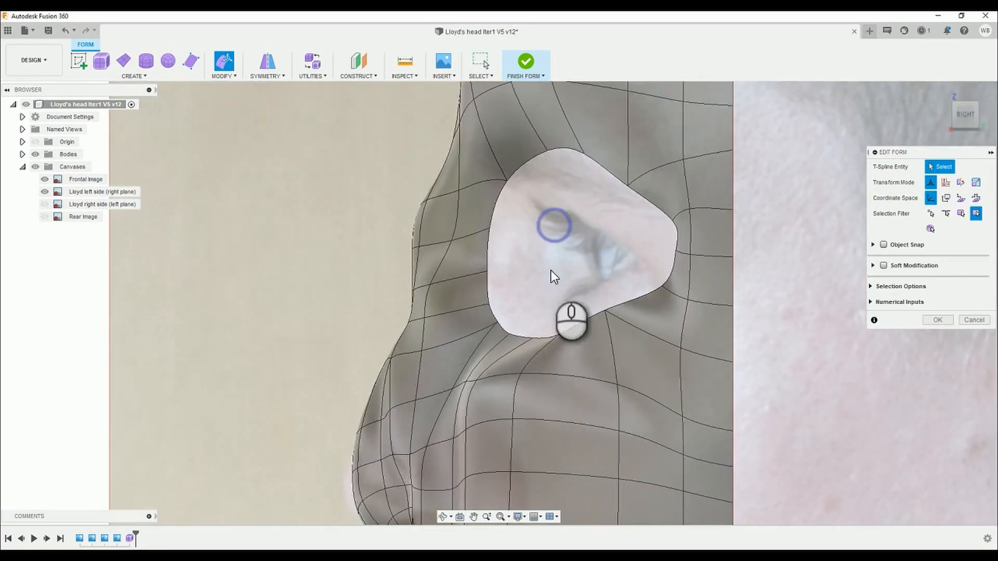
Move the vertex on the lower rear rim of the eye opening backward in the side view.
{"action": "left_click", "coordinate": [575, 308]}
{"action": "left_click", "coordinate": [603, 311]}
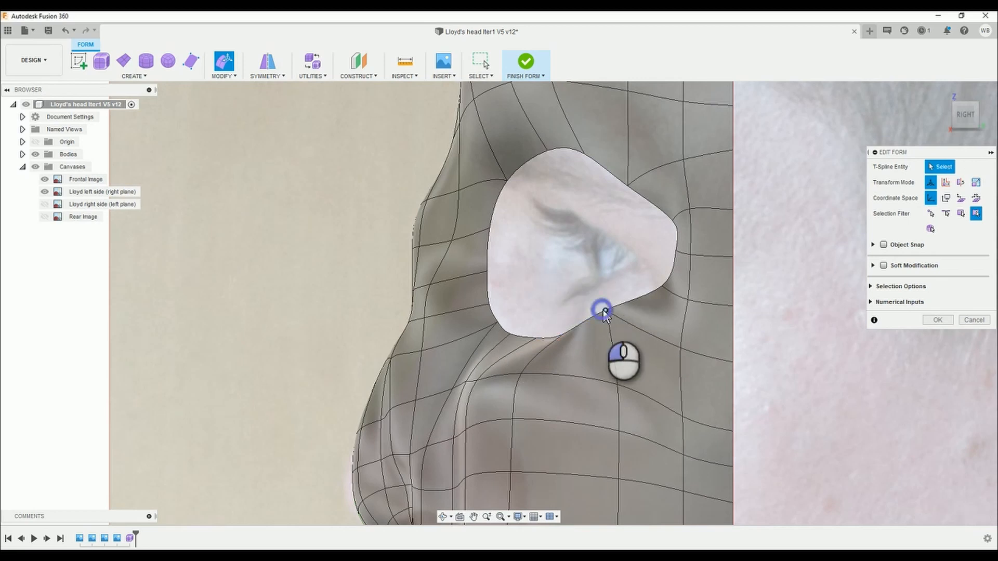
{"action": "left_click_drag", "start_coordinate": [643, 311], "coordinate": [665, 311]}
{"action": "left_click", "coordinate": [566, 265]}
Select the four faces at the front of the chin and pull them forward about 1.3 mm to match the side photo.
{"action": "scroll", "coordinate": [563, 262], "scroll_direction": "down", "scroll_amount": 3}
{"action": "scroll", "coordinate": [563, 262], "scroll_direction": "down", "scroll_amount": 10}
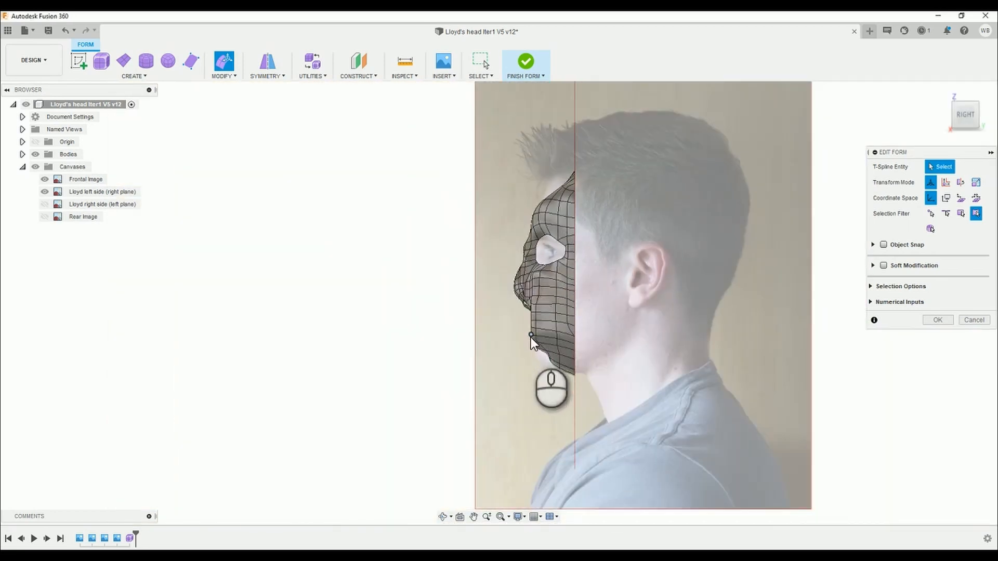
{"action": "scroll", "coordinate": [531, 337], "scroll_direction": "up", "scroll_amount": 5}
{"action": "middle_click_drag", "start_coordinate": [559, 348], "coordinate": [631, 315], "text": "shift"}
{"action": "scroll", "coordinate": [483, 367], "scroll_direction": "up", "scroll_amount": 4}
{"action": "left_click", "coordinate": [506, 372]}
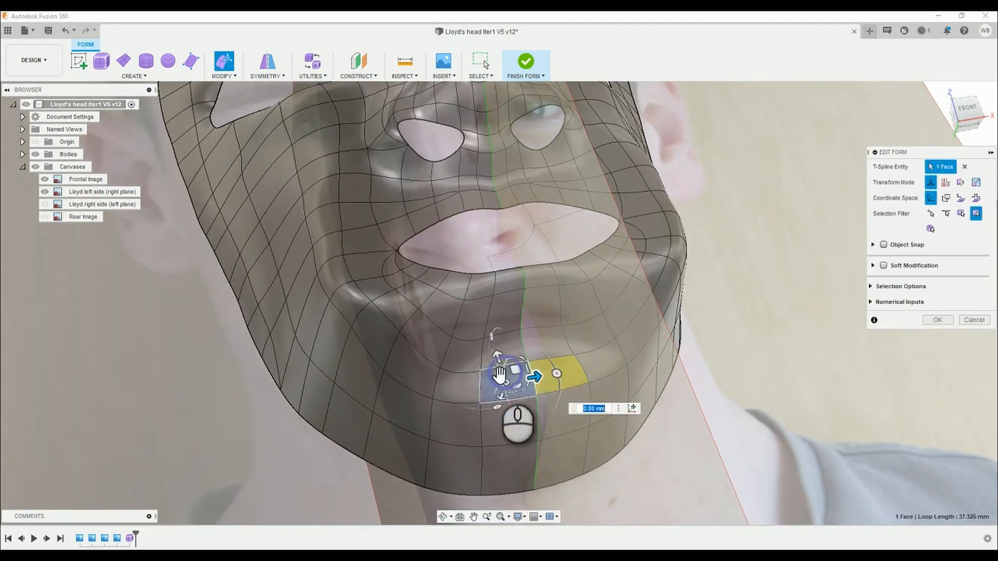
{"action": "left_click", "coordinate": [463, 385], "text": "ctrl"}
{"action": "left_click", "coordinate": [503, 356], "text": "ctrl"}
{"action": "middle_click_drag", "start_coordinate": [493, 355], "coordinate": [563, 302], "text": "shift"}
{"action": "left_click", "coordinate": [971, 123]}
{"action": "scroll", "coordinate": [664, 232], "scroll_direction": "down", "scroll_amount": 3}
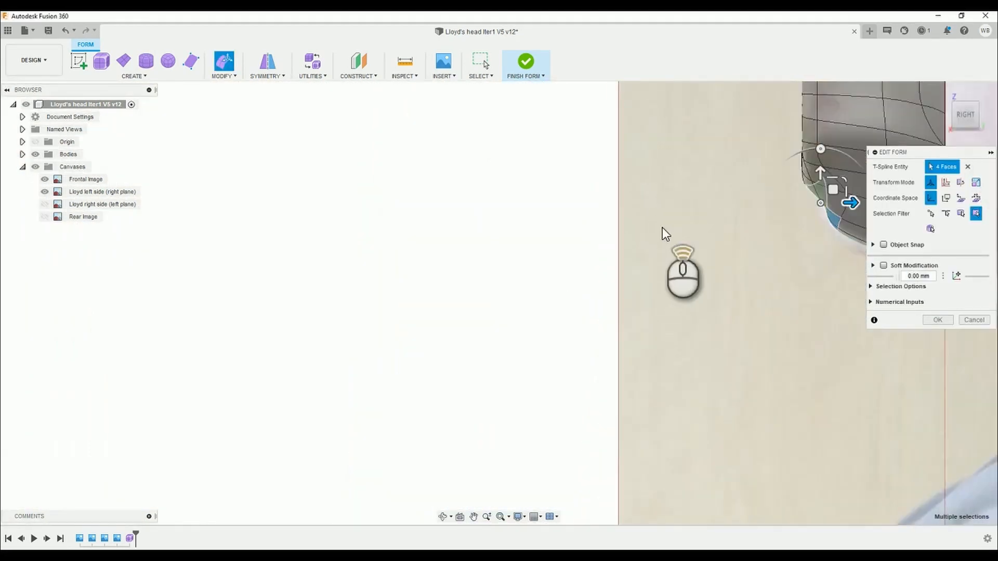
{"action": "scroll", "coordinate": [800, 207], "scroll_direction": "up", "scroll_amount": 4}
{"action": "left_click_drag", "start_coordinate": [761, 206], "coordinate": [758, 206]}
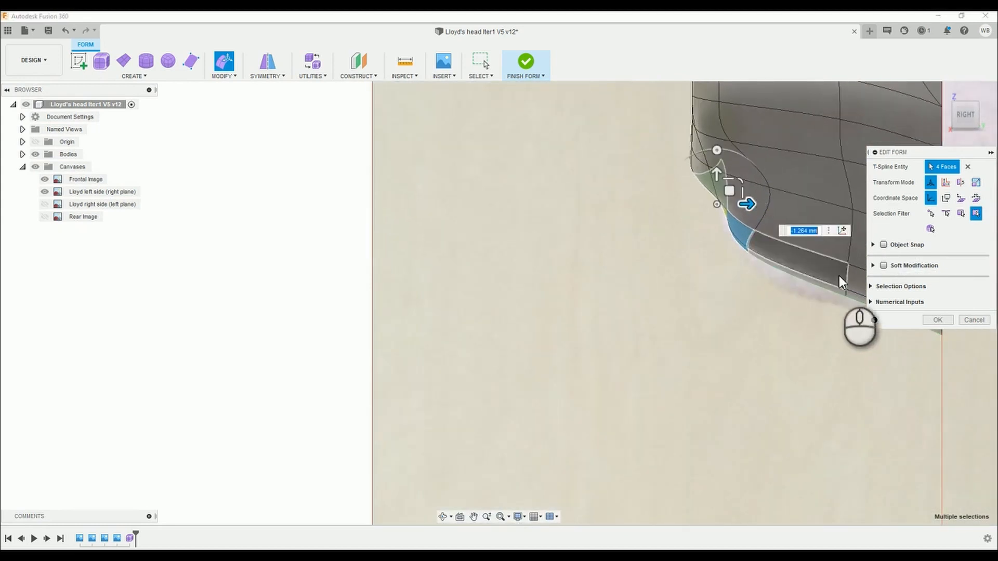
Select the geometry along the underside of the chin and move it forward towards the chin line in the side photo.
{"action": "left_click_drag", "start_coordinate": [832, 272], "coordinate": [858, 340]}
{"action": "middle_click_drag", "start_coordinate": [859, 277], "coordinate": [645, 319]}
{"action": "left_click_drag", "start_coordinate": [667, 337], "coordinate": [623, 337]}
{"action": "left_click", "coordinate": [577, 343]}
Select the 13 faces around the corner of the mouth.
{"action": "middle_click_drag", "start_coordinate": [498, 202], "coordinate": [517, 201], "text": "shift"}
{"action": "scroll", "coordinate": [484, 170], "scroll_direction": "up", "scroll_amount": 3}
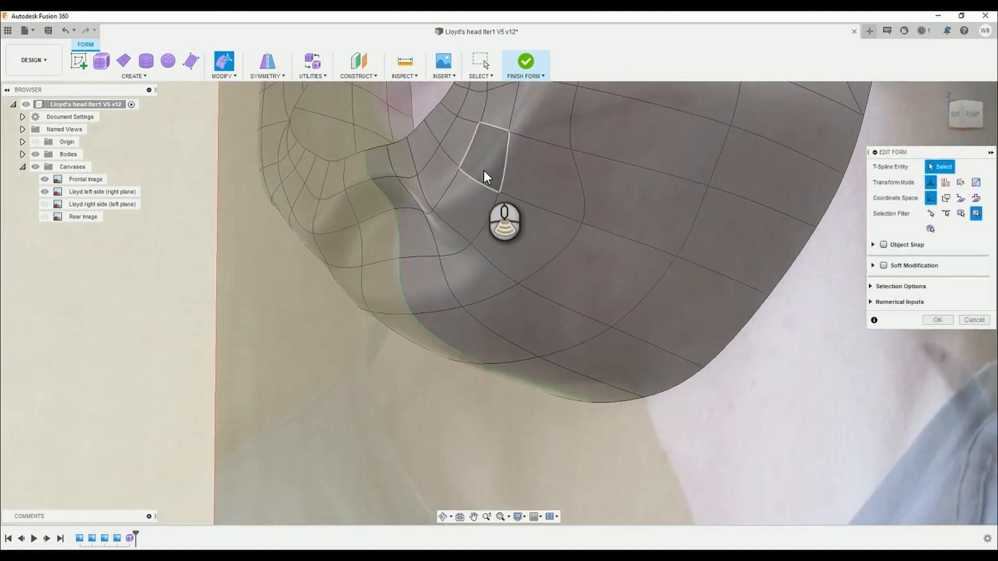
{"action": "middle_click_drag", "start_coordinate": [503, 162], "coordinate": [538, 116], "text": "shift"}
{"action": "scroll", "coordinate": [479, 166], "scroll_direction": "down", "scroll_amount": 5}
{"action": "scroll", "coordinate": [513, 146], "scroll_direction": "down", "scroll_amount": 3}
{"action": "left_click", "coordinate": [501, 142], "text": "ctrl"}
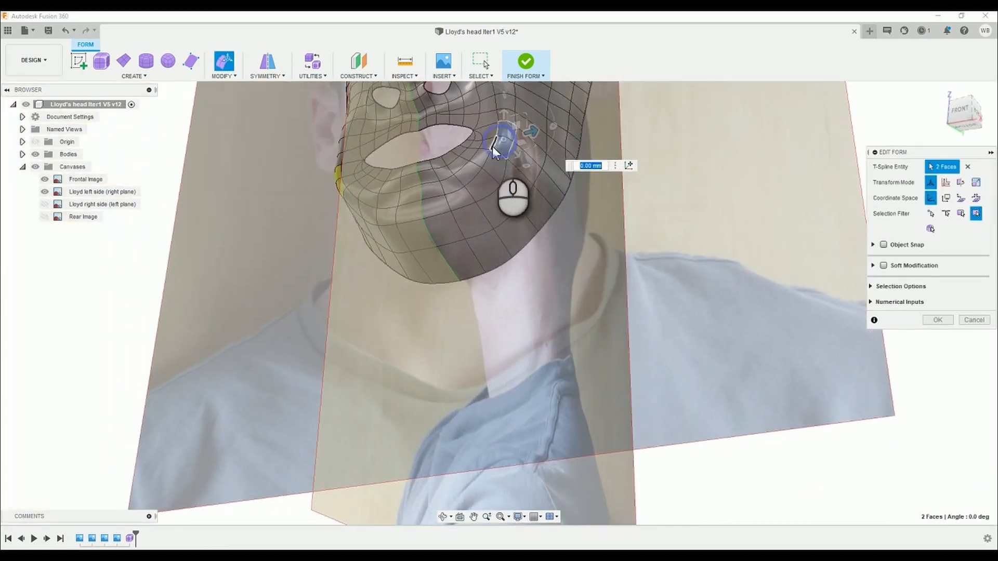
{"action": "left_click", "coordinate": [484, 152], "text": "ctrl"}
{"action": "left_click", "coordinate": [470, 154], "text": "ctrl"}
{"action": "left_click", "coordinate": [456, 161], "text": "ctrl"}
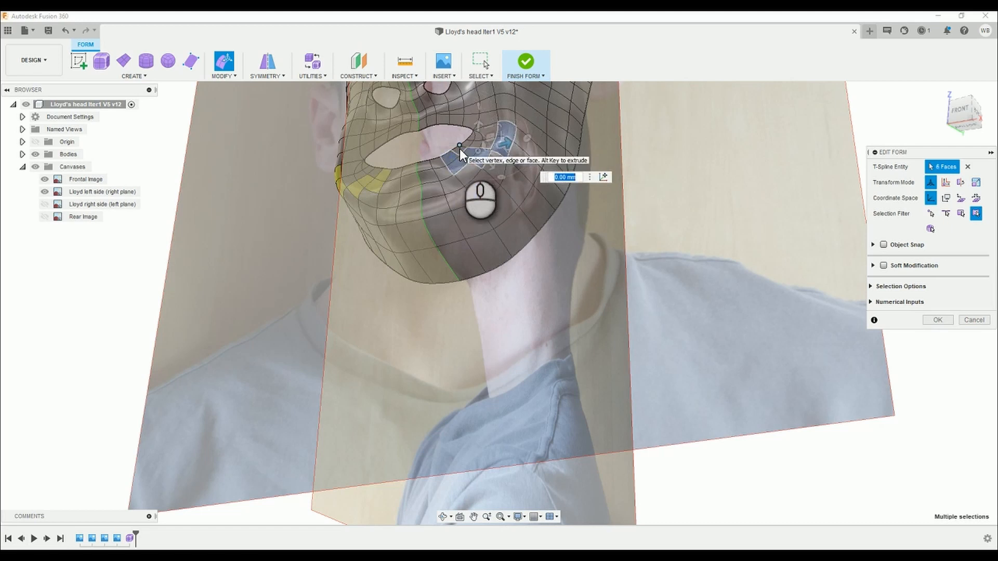
{"action": "scroll", "coordinate": [459, 147], "scroll_direction": "up", "scroll_amount": 3}
{"action": "left_click", "coordinate": [464, 158], "text": "ctrl"}
{"action": "left_click", "coordinate": [472, 144], "text": "ctrl"}
{"action": "left_click", "coordinate": [496, 140], "text": "ctrl"}
{"action": "left_click", "coordinate": [528, 135], "text": "ctrl"}
{"action": "left_click", "coordinate": [526, 126], "text": "ctrl"}
{"action": "left_click", "coordinate": [501, 126], "text": "ctrl"}
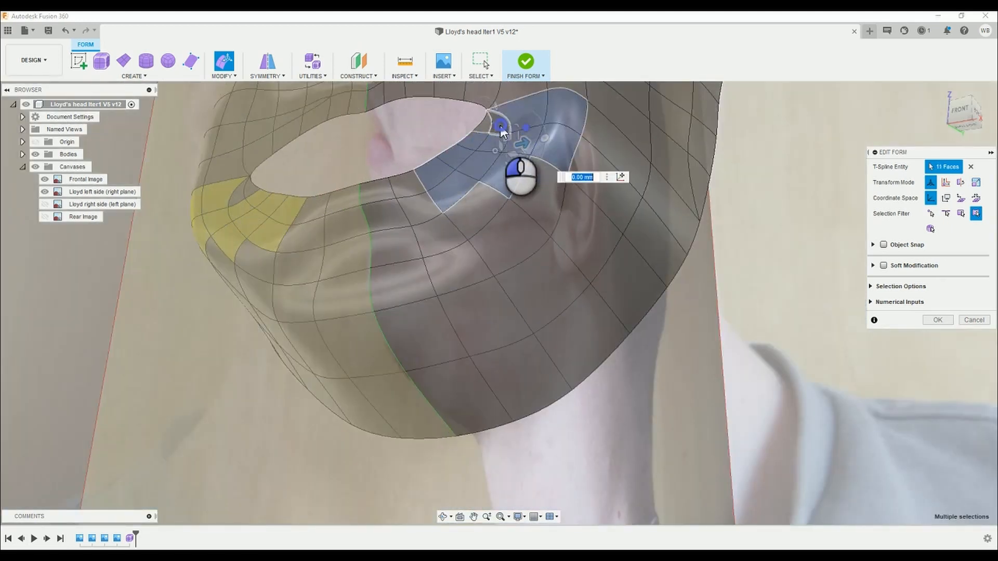
{"action": "left_click", "coordinate": [483, 126], "text": "ctrl"}
{"action": "scroll", "coordinate": [530, 206], "scroll_direction": "down", "scroll_amount": 3}
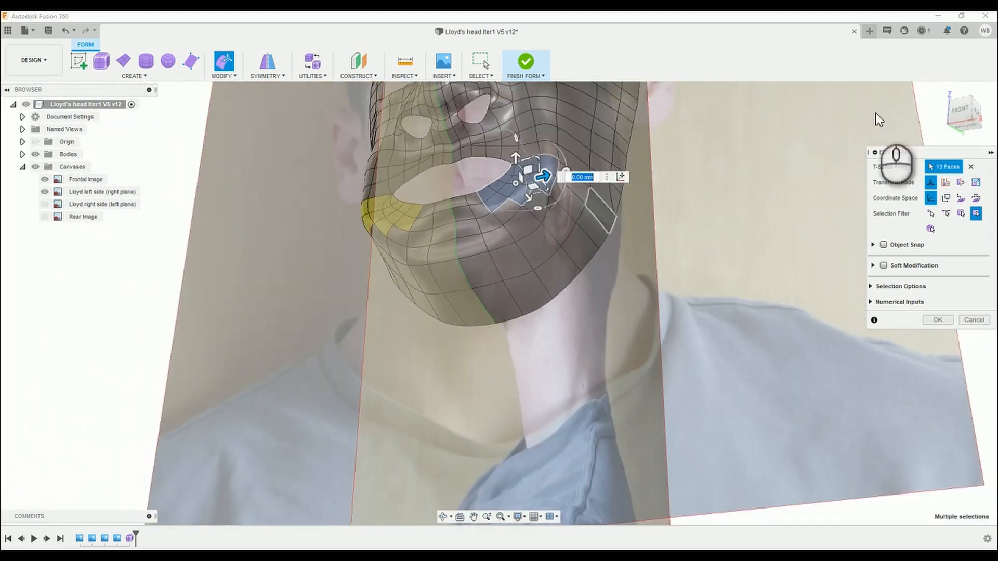
Move the selected mouth-corner faces backward in the right side view.
{"action": "left_click", "coordinate": [980, 120]}
{"action": "scroll", "coordinate": [363, 253], "scroll_direction": "up", "scroll_amount": 3}
{"action": "left_click_drag", "start_coordinate": [436, 248], "coordinate": [485, 247]}
{"action": "scroll", "coordinate": [388, 235], "scroll_direction": "down", "scroll_amount": 5}
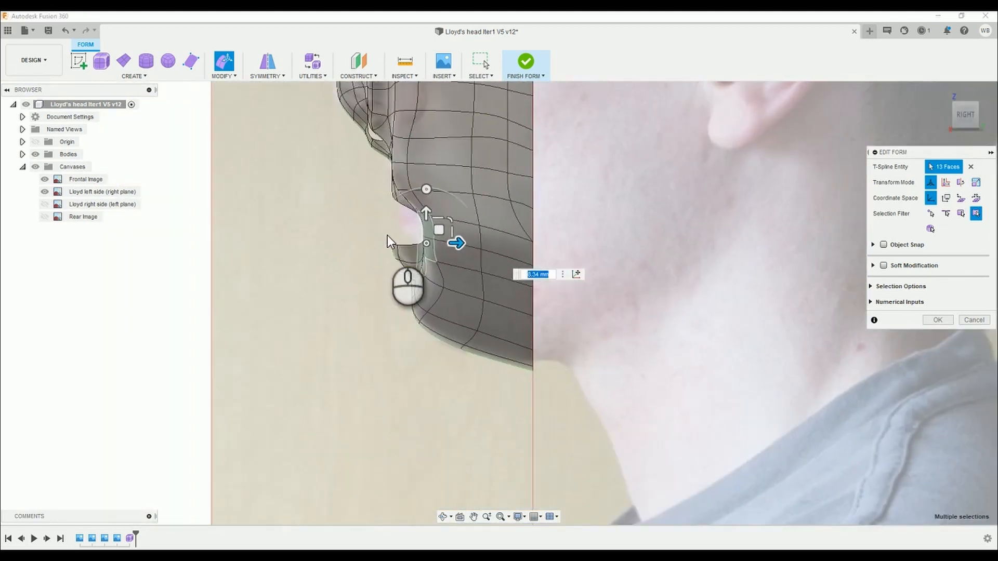
{"action": "scroll", "coordinate": [408, 288], "scroll_direction": "up", "scroll_amount": 5}
{"action": "scroll", "coordinate": [407, 287], "scroll_direction": "down", "scroll_amount": 2}
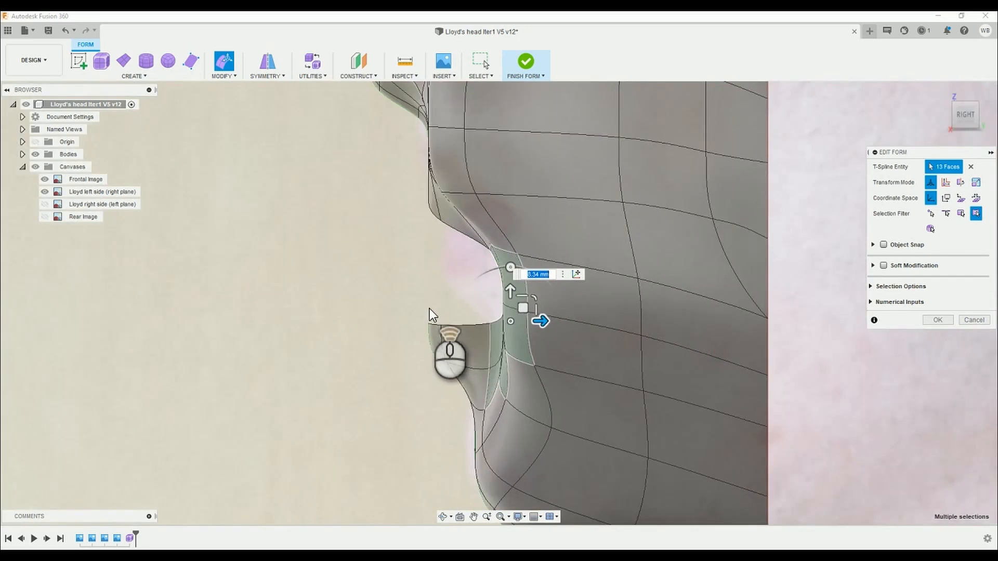
{"action": "scroll", "coordinate": [429, 306], "scroll_direction": "up", "scroll_amount": 4}
{"action": "scroll", "coordinate": [440, 239], "scroll_direction": "up", "scroll_amount": 5}
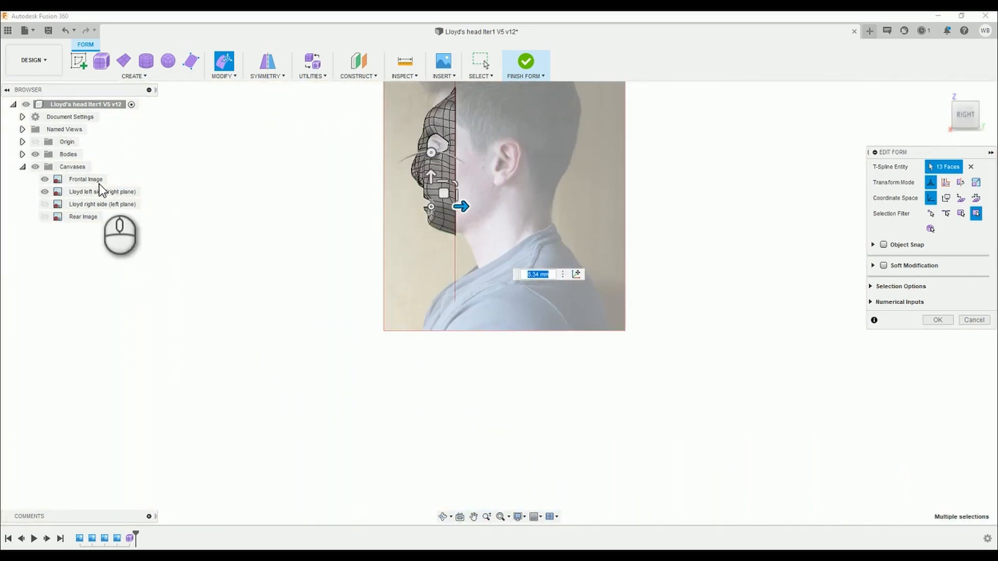
Move the face beside the upper nose bridge, in front of the eye opening, back about 1.6 mm.
{"action": "scroll", "coordinate": [334, 182], "scroll_direction": "down", "scroll_amount": 4}
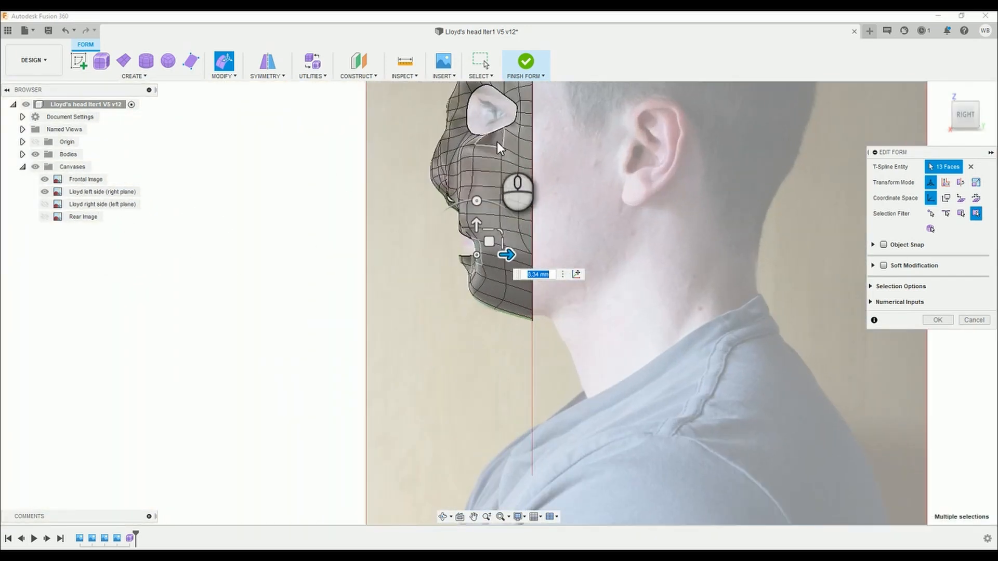
{"action": "scroll", "coordinate": [467, 220], "scroll_direction": "down", "scroll_amount": 2}
{"action": "scroll", "coordinate": [538, 285], "scroll_direction": "up", "scroll_amount": 1}
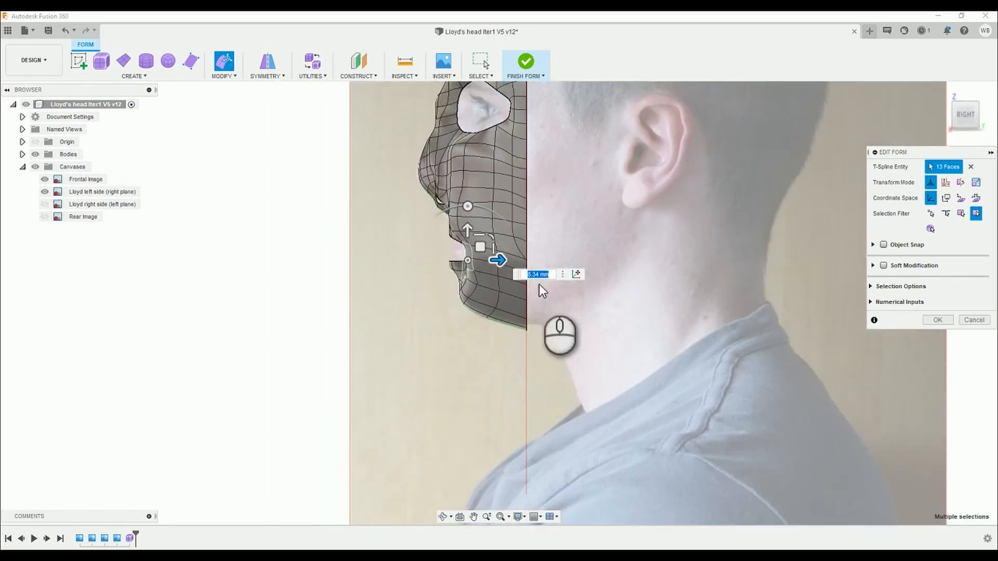
{"action": "scroll", "coordinate": [507, 279], "scroll_direction": "up", "scroll_amount": 3}
{"action": "middle_click_drag", "start_coordinate": [457, 166], "coordinate": [407, 169], "text": "shift"}
{"action": "scroll", "coordinate": [435, 131], "scroll_direction": "down", "scroll_amount": 5}
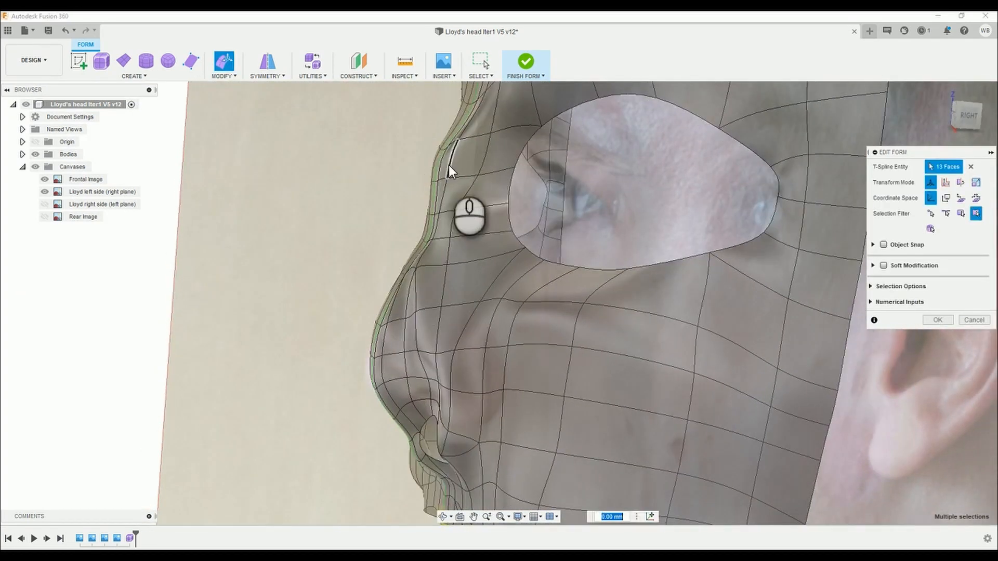
{"action": "left_click", "coordinate": [448, 163]}
{"action": "left_click_drag", "start_coordinate": [476, 162], "coordinate": [483, 166]}
{"action": "scroll", "coordinate": [404, 219], "scroll_direction": "up", "scroll_amount": 5}
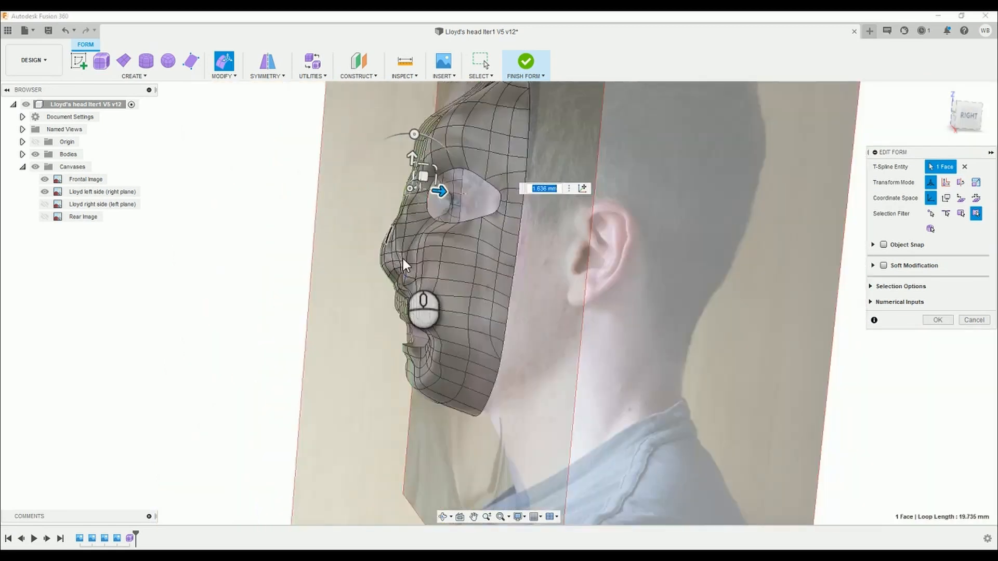
Select the seven cheek faces beside the nose and upper lip and move them backward.
{"action": "middle_click_drag", "start_coordinate": [403, 256], "coordinate": [460, 276], "text": "shift"}
{"action": "scroll", "coordinate": [433, 270], "scroll_direction": "down", "scroll_amount": 5}
{"action": "left_click", "coordinate": [439, 258]}
{"action": "left_click", "coordinate": [424, 299], "text": "shift"}
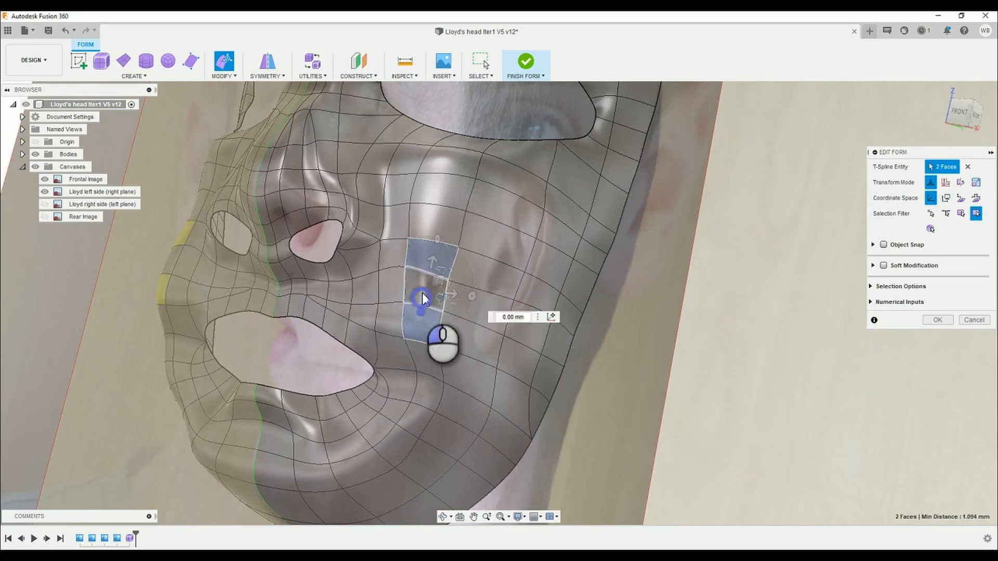
{"action": "left_click", "coordinate": [396, 316], "text": "shift"}
{"action": "left_click", "coordinate": [394, 286], "text": "shift"}
{"action": "left_click", "coordinate": [402, 254], "text": "shift"}
{"action": "left_click", "coordinate": [434, 228], "text": "shift"}
{"action": "middle_click_drag", "start_coordinate": [437, 229], "coordinate": [389, 296], "text": "shift"}
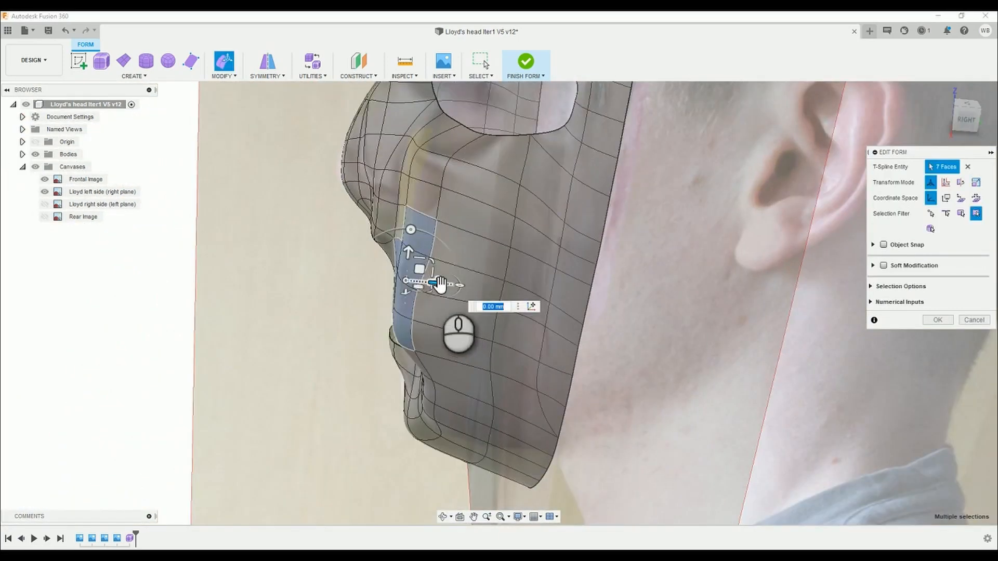
{"action": "left_click_drag", "start_coordinate": [439, 285], "coordinate": [476, 282]}
Nudge the geometry at the outer side of the mask slightly and clear the selection.
{"action": "middle_click_drag", "start_coordinate": [393, 283], "coordinate": [190, 369], "text": "shift"}
{"action": "left_click", "coordinate": [89, 239]}
{"action": "middle_click_drag", "start_coordinate": [91, 240], "coordinate": [148, 262], "text": "shift"}
{"action": "left_click_drag", "start_coordinate": [72, 266], "coordinate": [63, 273]}
{"action": "left_click", "coordinate": [319, 260]}
{"action": "middle_click_drag", "start_coordinate": [111, 251], "coordinate": [47, 247], "text": "shift"}
{"action": "middle_click_drag", "start_coordinate": [47, 247], "coordinate": [479, 238]}
{"action": "middle_click_drag", "start_coordinate": [479, 238], "coordinate": [502, 156], "text": "shift"}
{"action": "scroll", "coordinate": [463, 189], "scroll_direction": "down", "scroll_amount": 4}
{"action": "scroll", "coordinate": [298, 203], "scroll_direction": "down", "scroll_amount": 4}
{"action": "middle_click_drag", "start_coordinate": [298, 204], "coordinate": [219, 204], "text": "shift"}
{"action": "middle_click_drag", "start_coordinate": [176, 181], "coordinate": [585, 185], "text": "shift"}
Select five edges near the top of the forehead and move them forward about 10.8 mm.
{"action": "left_click", "coordinate": [976, 115]}
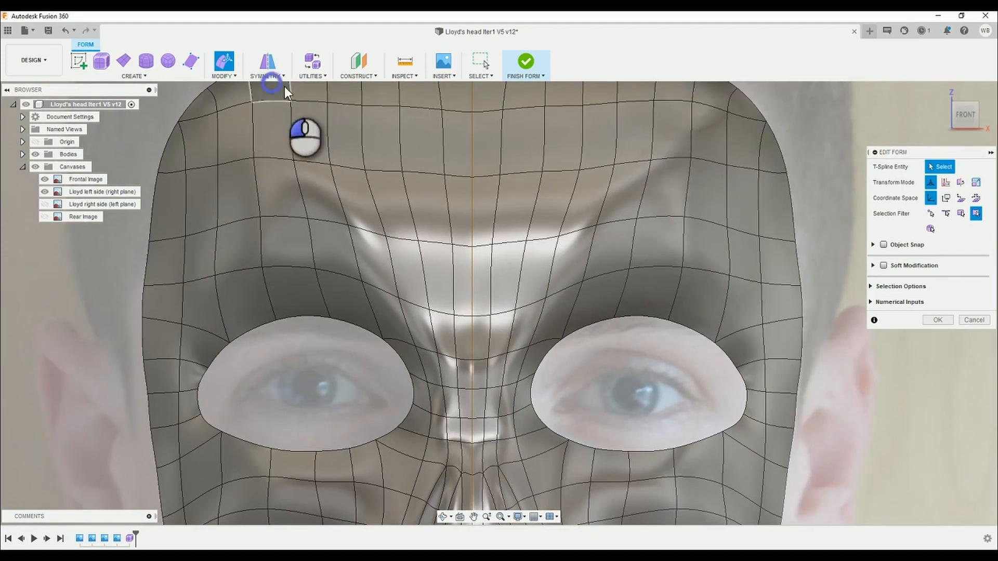
{"action": "left_click_drag", "start_coordinate": [484, 161], "coordinate": [484, 161]}
{"action": "left_click", "coordinate": [292, 138], "text": "shift"}
{"action": "middle_click_drag", "start_coordinate": [349, 140], "coordinate": [488, 141], "text": "shift"}
{"action": "left_click_drag", "start_coordinate": [367, 140], "coordinate": [397, 151]}
{"action": "scroll", "coordinate": [395, 154], "scroll_direction": "down", "scroll_amount": 3}
Select the rear corner at the top of the forehead in the left side view and move it forward.
{"action": "left_click", "coordinate": [965, 117]}
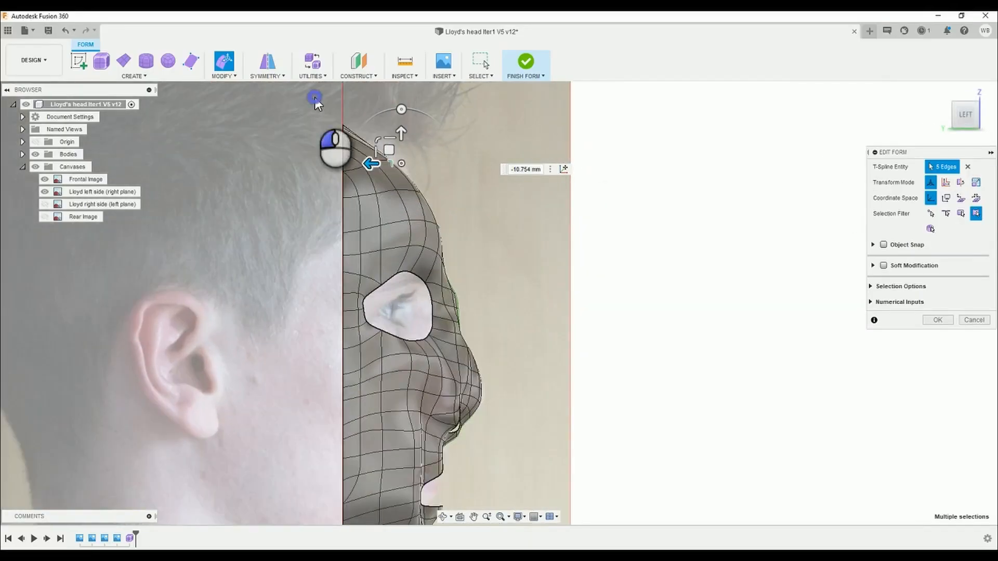
{"action": "left_click_drag", "start_coordinate": [314, 97], "coordinate": [345, 144]}
{"action": "left_click_drag", "start_coordinate": [315, 125], "coordinate": [341, 126]}
{"action": "scroll", "coordinate": [348, 197], "scroll_direction": "down", "scroll_amount": 3}
{"action": "middle_click_drag", "start_coordinate": [349, 197], "coordinate": [379, 214]}
{"action": "scroll", "coordinate": [379, 214], "scroll_direction": "down", "scroll_amount": 2}
{"action": "scroll", "coordinate": [404, 391], "scroll_direction": "up", "scroll_amount": 5}
Move the three faces beside the mouth and down towards the jaw backward, one after another.
{"action": "left_click", "coordinate": [406, 317]}
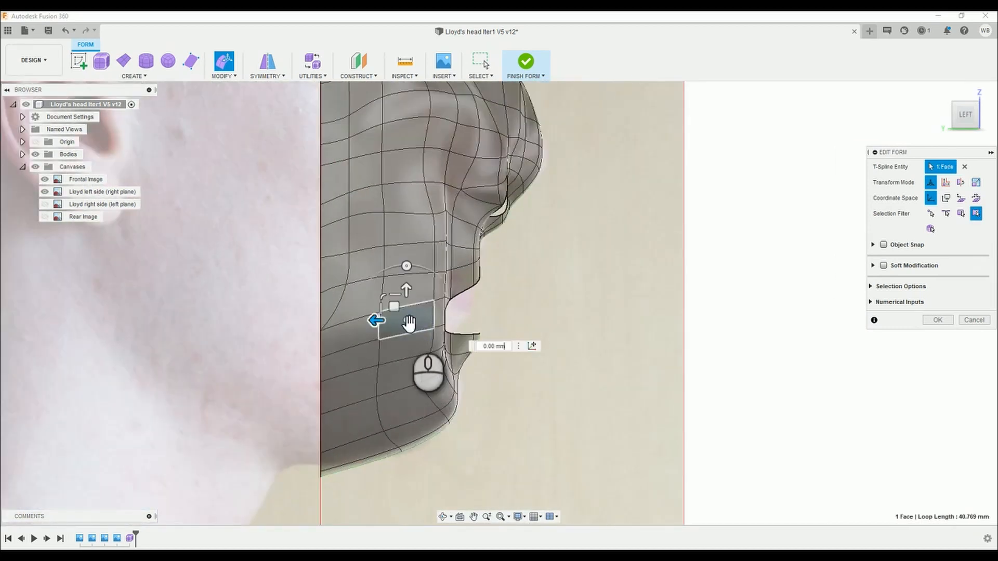
{"action": "left_click_drag", "start_coordinate": [374, 321], "coordinate": [352, 320]}
{"action": "left_click", "coordinate": [398, 373]}
{"action": "left_click_drag", "start_coordinate": [370, 374], "coordinate": [352, 374]}
{"action": "left_click", "coordinate": [404, 430]}
{"action": "left_click_drag", "start_coordinate": [383, 428], "coordinate": [367, 428]}
Move the cheek face beside the upper lip back about 1.4 mm.
{"action": "scroll", "coordinate": [403, 276], "scroll_direction": "down", "scroll_amount": 3}
{"action": "scroll", "coordinate": [399, 241], "scroll_direction": "up", "scroll_amount": 3}
{"action": "left_click", "coordinate": [406, 254]}
{"action": "left_click_drag", "start_coordinate": [380, 257], "coordinate": [373, 257]}
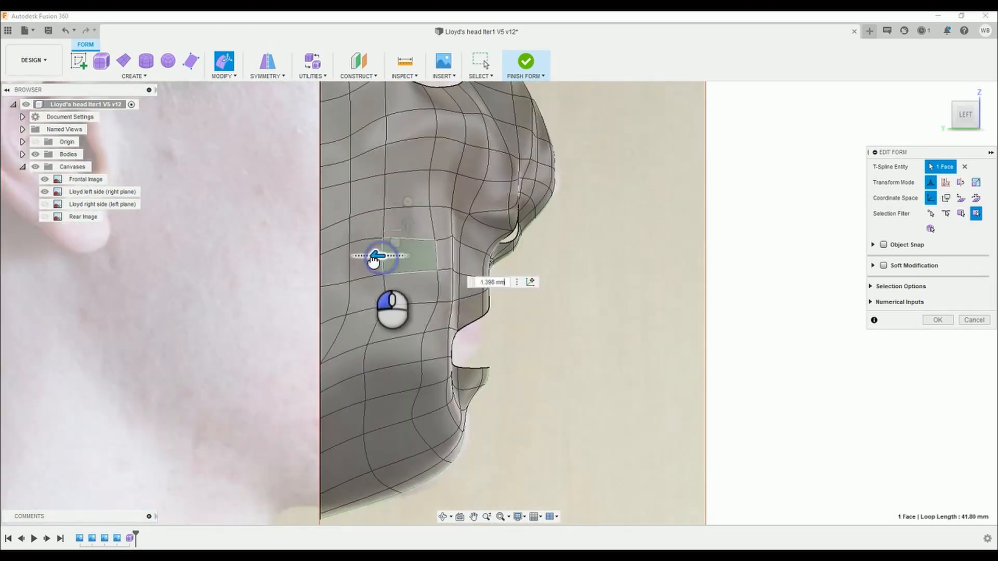
Select the rear edge of the mask along the cheek and move it slightly backward in the left side view.
{"action": "scroll", "coordinate": [370, 244], "scroll_direction": "down", "scroll_amount": 3}
{"action": "middle_click_drag", "start_coordinate": [349, 180], "coordinate": [401, 191]}
{"action": "middle_click_drag", "start_coordinate": [409, 299], "coordinate": [368, 275], "text": "shift"}
{"action": "left_click_drag", "start_coordinate": [351, 187], "coordinate": [374, 333]}
{"action": "left_click", "coordinate": [959, 114]}
{"action": "left_click_drag", "start_coordinate": [317, 293], "coordinate": [305, 294]}
{"action": "left_click", "coordinate": [671, 208]}
Move the edge beside the nose bridge, between nose and eye opening, backward in the left side view.
{"action": "scroll", "coordinate": [670, 208], "scroll_direction": "down", "scroll_amount": 4}
{"action": "middle_click_drag", "start_coordinate": [683, 201], "coordinate": [642, 229], "text": "shift"}
{"action": "scroll", "coordinate": [624, 228], "scroll_direction": "up", "scroll_amount": 3}
{"action": "left_click", "coordinate": [959, 116]}
{"action": "scroll", "coordinate": [284, 254], "scroll_direction": "up", "scroll_amount": 3}
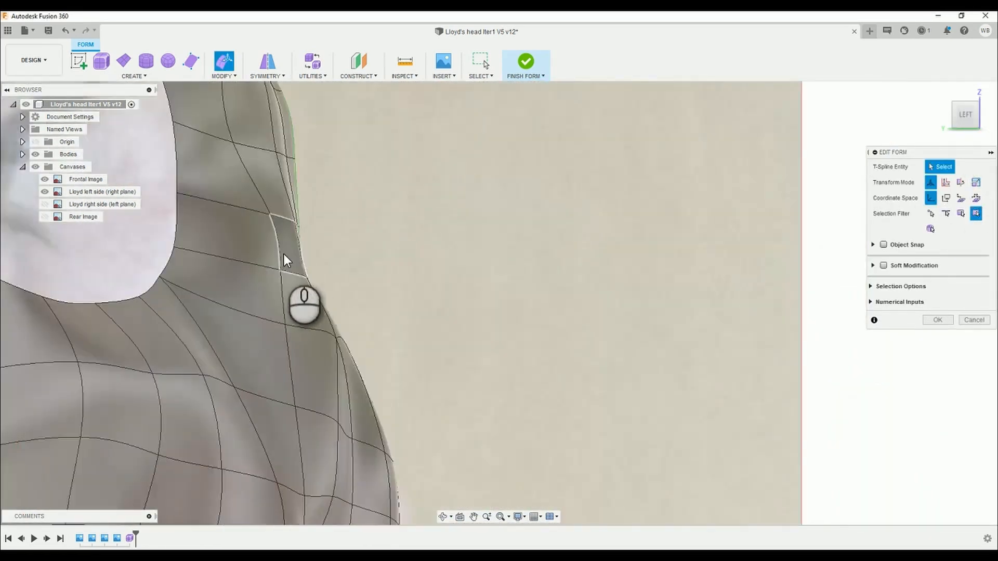
{"action": "scroll", "coordinate": [283, 254], "scroll_direction": "down", "scroll_amount": 3}
{"action": "left_click", "coordinate": [265, 249]}
{"action": "left_click_drag", "start_coordinate": [275, 248], "coordinate": [244, 247]}
{"action": "left_click", "coordinate": [321, 232]}
Move the eye opening's front rim edge back about 3.1 mm and pull its lower front corner back.
{"action": "left_click", "coordinate": [250, 170]}
{"action": "left_click_drag", "start_coordinate": [218, 177], "coordinate": [176, 208]}
{"action": "left_click", "coordinate": [222, 207]}
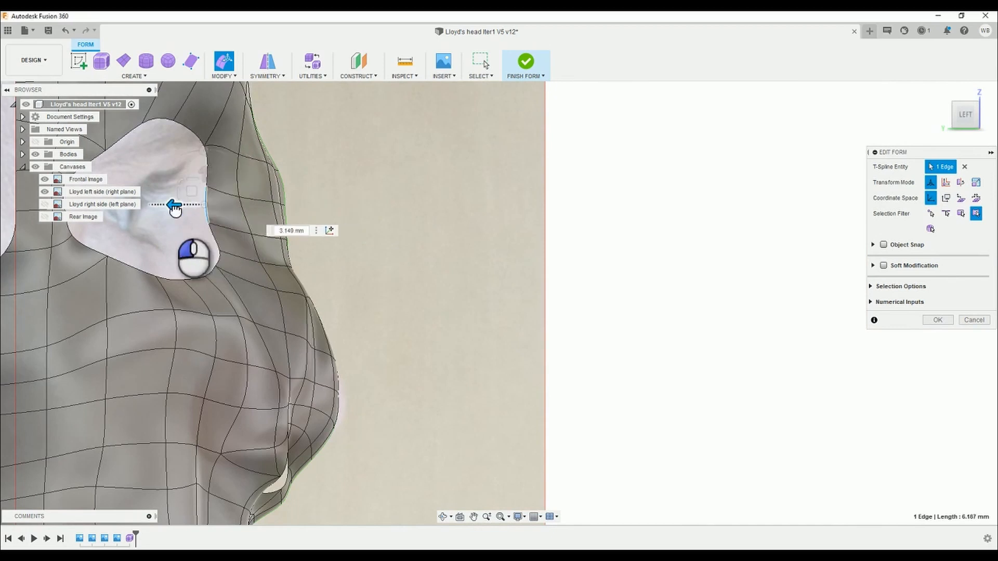
{"action": "left_click", "coordinate": [209, 274]}
{"action": "left_click", "coordinate": [214, 251]}
{"action": "left_click_drag", "start_coordinate": [180, 272], "coordinate": [180, 236]}
{"action": "left_click", "coordinate": [231, 233]}
Select the two edges running alongside the nose bridge and move them backward together.
{"action": "left_click", "coordinate": [269, 180]}
{"action": "left_click", "coordinate": [277, 249], "text": "ctrl"}
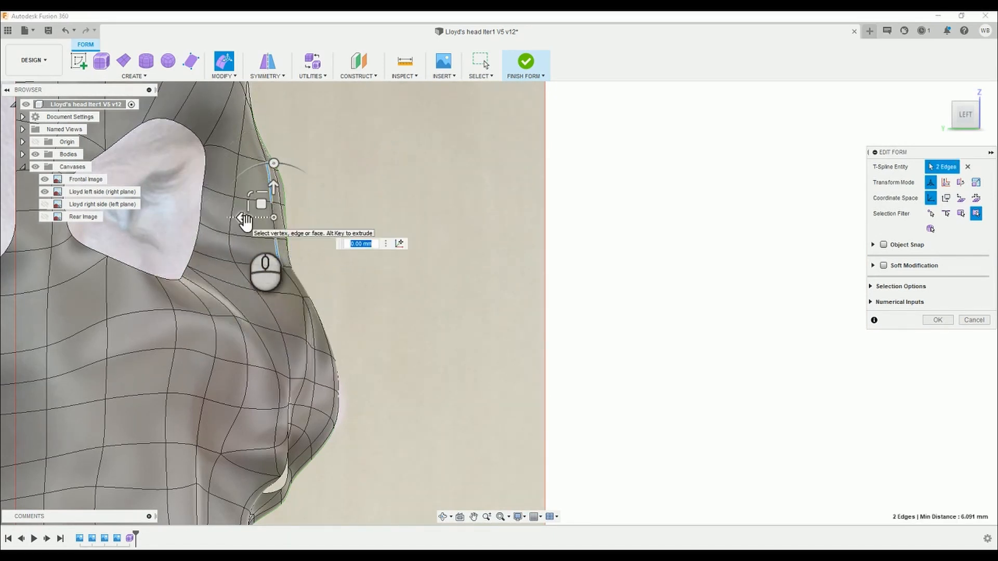
{"action": "mouse_move", "coordinate": [247, 219]}
{"action": "left_mouse_down"}
{"action": "mouse_move", "coordinate": [231, 219]}
{"action": "mouse_move", "coordinate": [233, 227]}
{"action": "left_mouse_up"}
{"action": "left_click", "coordinate": [275, 185]}
{"action": "left_click", "coordinate": [285, 244], "text": "ctrl"}
Move the upper and lower edges next to the nose bridge's profile backward, one at a time.
{"action": "left_click", "coordinate": [276, 192]}
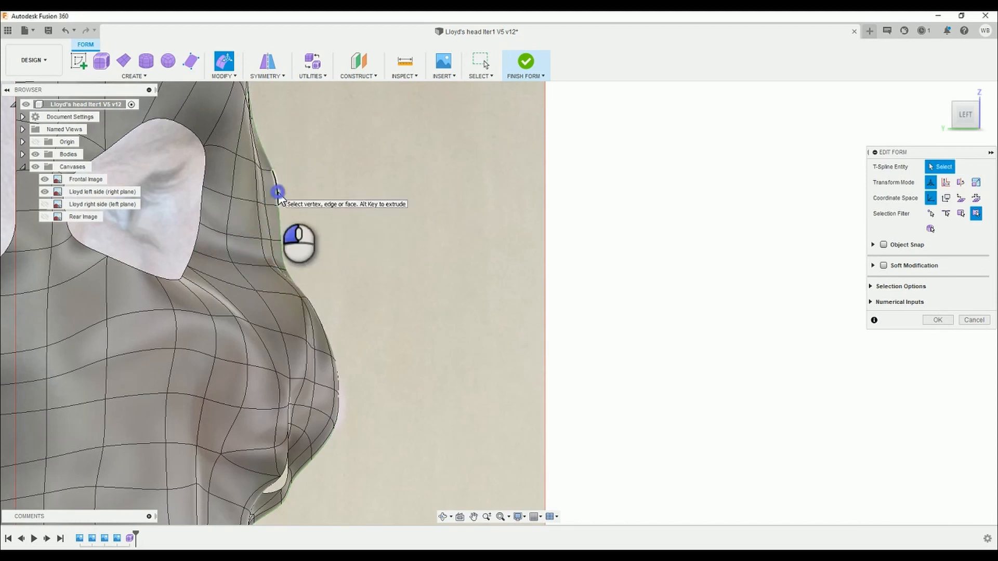
{"action": "left_click_drag", "start_coordinate": [247, 192], "coordinate": [227, 193]}
{"action": "left_click", "coordinate": [275, 240]}
{"action": "left_click_drag", "start_coordinate": [252, 239], "coordinate": [234, 240]}
Adjust the edges between the nose bridge and the eye opening backward, from the brow down.
{"action": "left_click", "coordinate": [256, 212]}
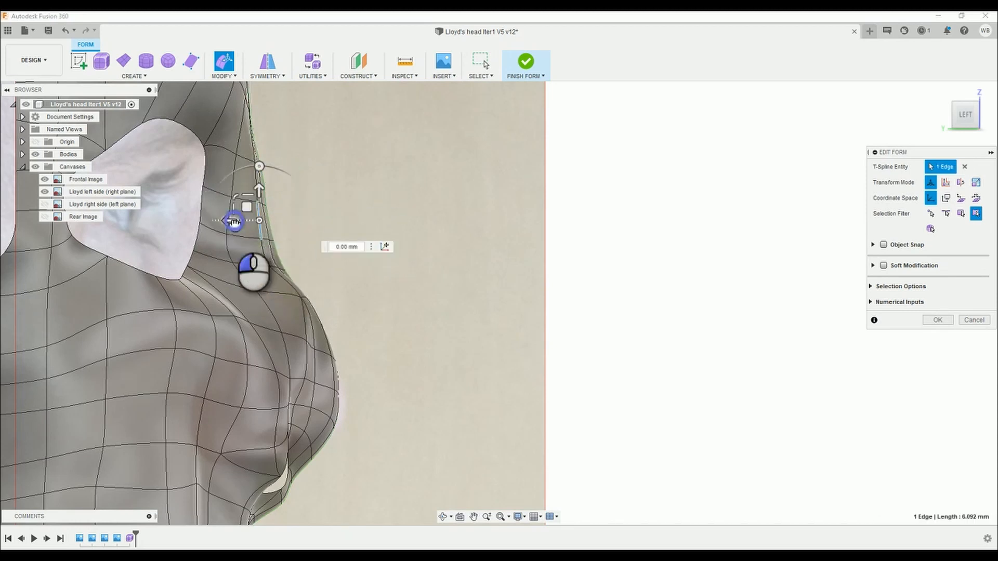
{"action": "left_click", "coordinate": [255, 150]}
{"action": "left_click_drag", "start_coordinate": [226, 137], "coordinate": [184, 126]}
{"action": "left_click", "coordinate": [238, 129]}
{"action": "left_click", "coordinate": [224, 195]}
{"action": "left_click_drag", "start_coordinate": [194, 197], "coordinate": [180, 197]}
Refine the nose bridge edges, moving the group of four back about 2 mm.
{"action": "scroll", "coordinate": [254, 167], "scroll_direction": "up", "scroll_amount": 3}
{"action": "left_click", "coordinate": [255, 169]}
{"action": "left_click_drag", "start_coordinate": [219, 171], "coordinate": [206, 171]}
{"action": "left_click_drag", "start_coordinate": [215, 227], "coordinate": [204, 227]}
{"action": "left_click", "coordinate": [264, 288]}
{"action": "mouse_move", "coordinate": [227, 288]}
{"action": "left_mouse_down"}
{"action": "mouse_move", "coordinate": [174, 287]}
{"action": "mouse_move", "coordinate": [213, 288]}
{"action": "left_mouse_up"}
{"action": "scroll", "coordinate": [387, 225], "scroll_direction": "down", "scroll_amount": 5}
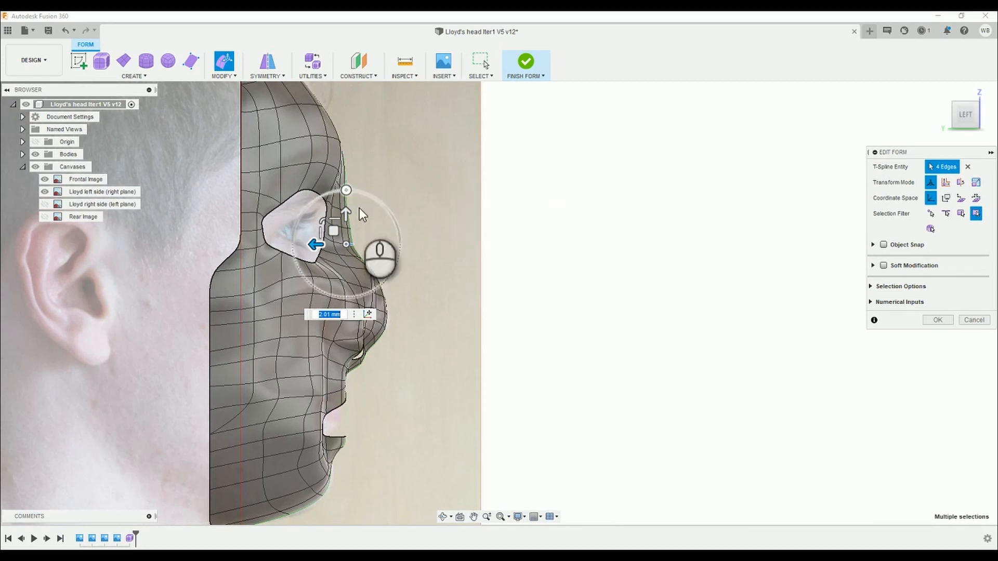
Move the mask's rear edge along the cheek further backward towards the ear.
{"action": "scroll", "coordinate": [336, 321], "scroll_direction": "down", "scroll_amount": 3}
{"action": "scroll", "coordinate": [275, 352], "scroll_direction": "up", "scroll_amount": 3}
{"action": "left_click_drag", "start_coordinate": [284, 428], "coordinate": [284, 429]}
{"action": "left_click_drag", "start_coordinate": [240, 349], "coordinate": [214, 349]}
Reposition the lower rear edge at the jaw and extend the rear cheek edge backward again.
{"action": "left_click", "coordinate": [267, 458]}
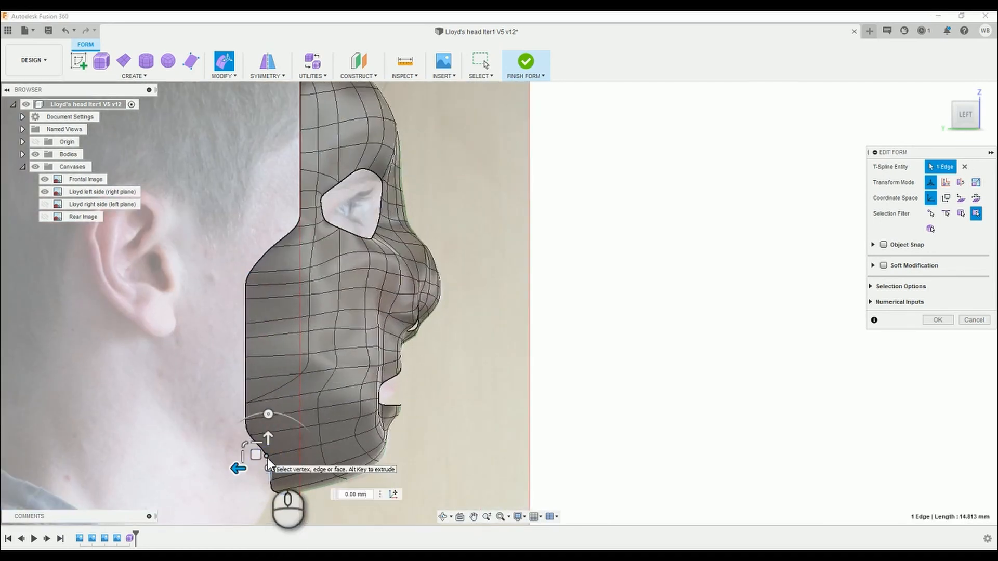
{"action": "left_click", "coordinate": [270, 456]}
{"action": "left_click_drag", "start_coordinate": [245, 451], "coordinate": [257, 427]}
{"action": "left_click_drag", "start_coordinate": [215, 360], "coordinate": [204, 360]}
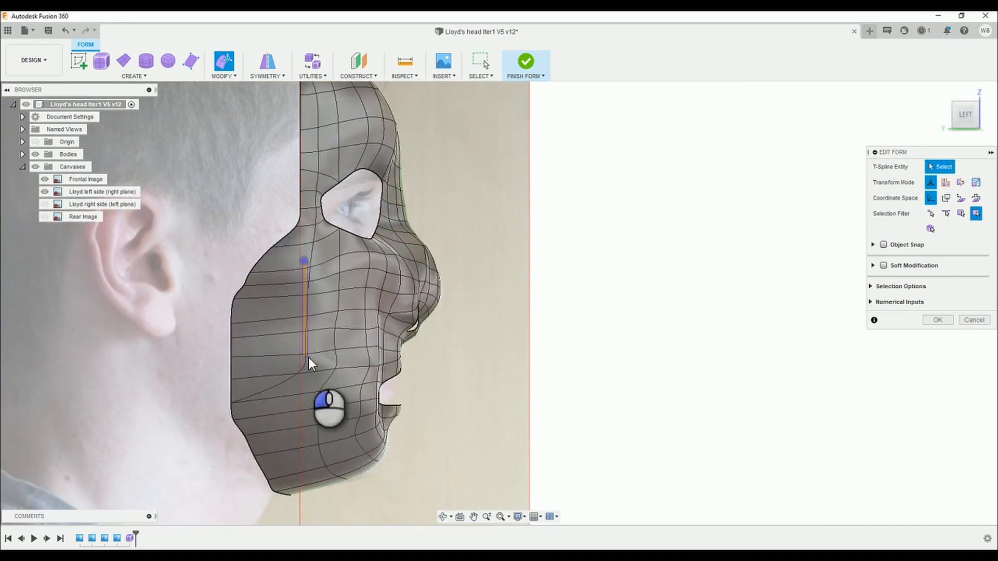
Shift the inner column of cheek edges slightly backward and move the vertex below it back about 7.5 mm.
{"action": "left_click_drag", "start_coordinate": [304, 372], "coordinate": [304, 373]}
{"action": "left_click_drag", "start_coordinate": [268, 306], "coordinate": [260, 305]}
{"action": "left_click", "coordinate": [295, 378]}
{"action": "left_click_drag", "start_coordinate": [254, 372], "coordinate": [243, 371]}
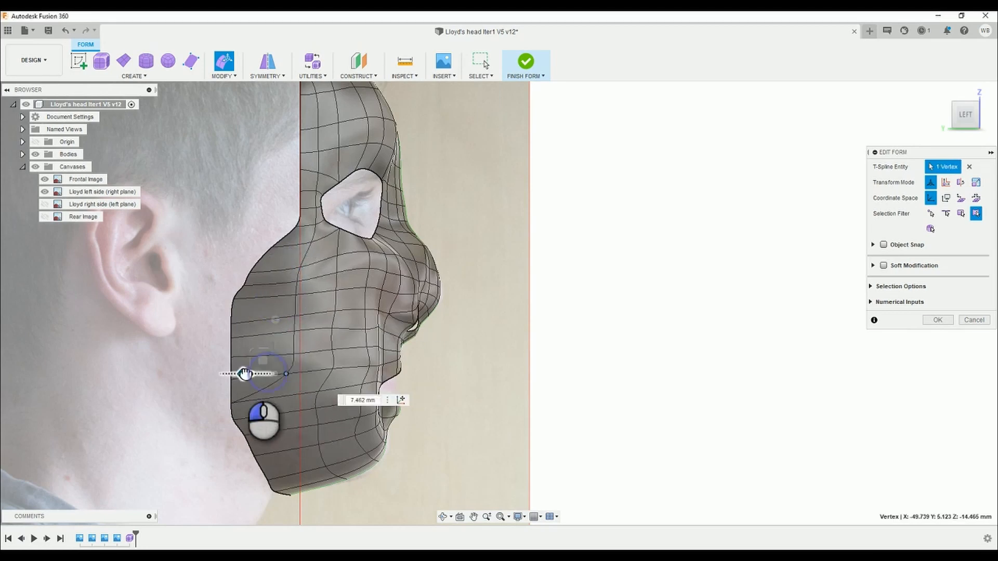
{"action": "left_click", "coordinate": [488, 290]}
Select two edges on the cheek beside the nose and move them outward about 8.9 mm.
{"action": "scroll", "coordinate": [488, 289], "scroll_direction": "down", "scroll_amount": 3}
{"action": "middle_click_drag", "start_coordinate": [411, 260], "coordinate": [441, 291], "text": "shift"}
{"action": "left_click_drag", "start_coordinate": [450, 349], "coordinate": [395, 338]}
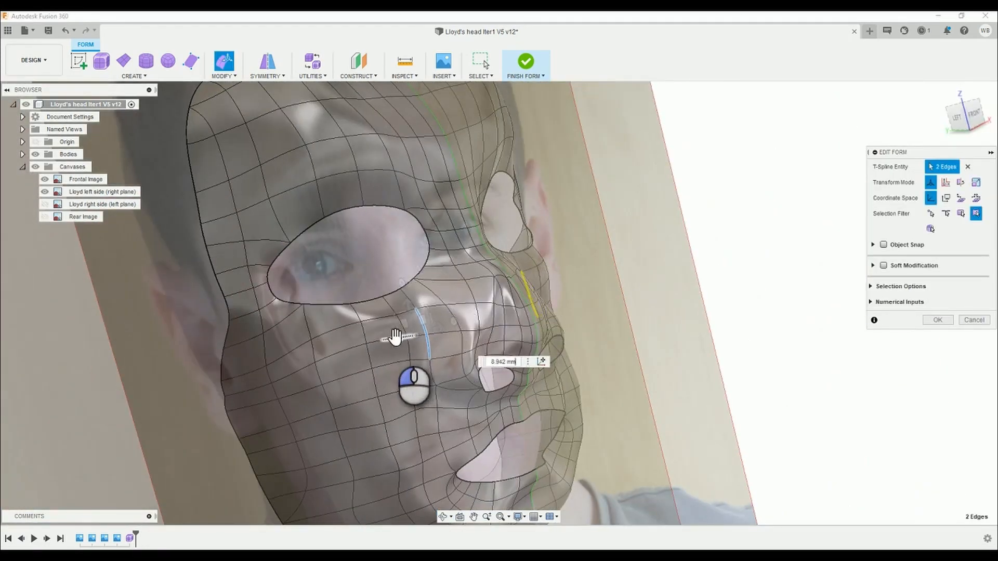
Move another edge on the cheek beneath the eye opening outward, away from the nose.
{"action": "scroll", "coordinate": [488, 291], "scroll_direction": "down", "scroll_amount": 3}
{"action": "middle_click_drag", "start_coordinate": [488, 291], "coordinate": [571, 311], "text": "shift"}
{"action": "scroll", "coordinate": [457, 291], "scroll_direction": "up", "scroll_amount": 4}
{"action": "left_click", "coordinate": [454, 288]}
{"action": "left_click_drag", "start_coordinate": [414, 287], "coordinate": [392, 284]}
{"action": "scroll", "coordinate": [392, 285], "scroll_direction": "down", "scroll_amount": 3}
Reshape the remaining cheek geometry beside the nose, clear the selection and view the whole mask from the front.
{"action": "middle_click_drag", "start_coordinate": [393, 284], "coordinate": [416, 306], "text": "shift"}
{"action": "left_click", "coordinate": [420, 323]}
{"action": "left_click_drag", "start_coordinate": [390, 336], "coordinate": [438, 414]}
{"action": "left_click_drag", "start_coordinate": [388, 374], "coordinate": [327, 419]}
{"action": "double_click", "coordinate": [364, 366], "text": "shift"}
{"action": "left_click", "coordinate": [574, 306]}
{"action": "scroll", "coordinate": [574, 306], "scroll_direction": "down", "scroll_amount": 3}
{"action": "middle_click_drag", "start_coordinate": [573, 307], "coordinate": [534, 339], "text": "shift"}
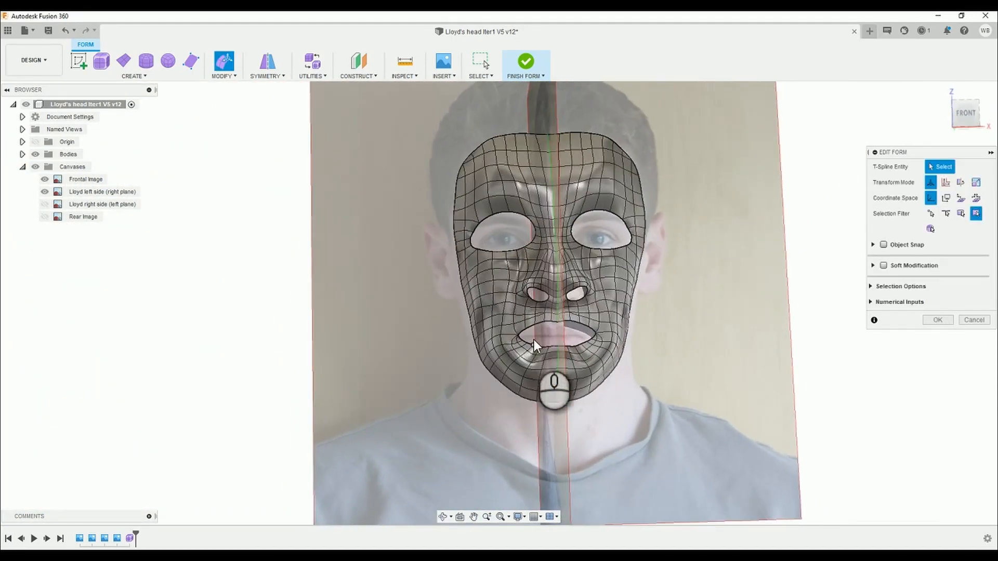
Select the two edges beside the nostril and move them back about 8.3 mm in the side view.
{"action": "scroll", "coordinate": [546, 234], "scroll_direction": "up", "scroll_amount": 3}
{"action": "middle_click_drag", "start_coordinate": [545, 234], "coordinate": [590, 221], "text": "shift"}
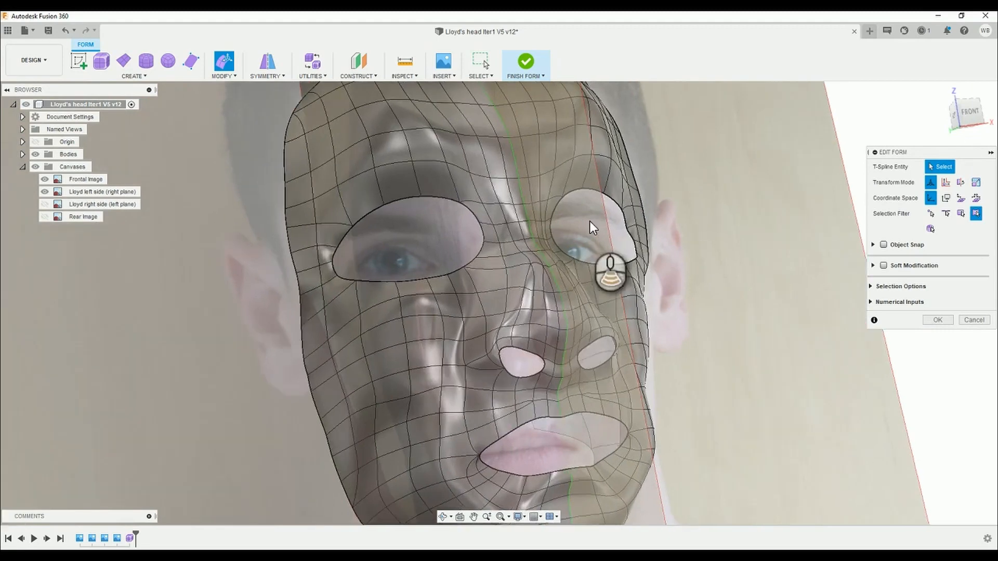
{"action": "scroll", "coordinate": [590, 220], "scroll_direction": "up", "scroll_amount": 3}
{"action": "middle_click_drag", "start_coordinate": [520, 325], "coordinate": [634, 270], "text": "shift"}
{"action": "left_click", "coordinate": [964, 119]}
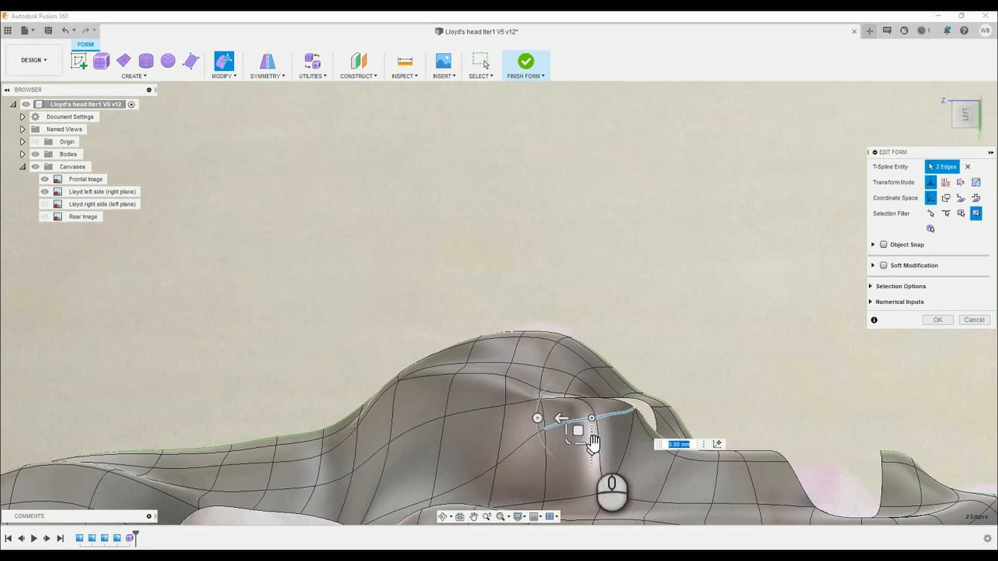
{"action": "left_click_drag", "start_coordinate": [593, 443], "coordinate": [592, 473]}
{"action": "left_click_drag", "start_coordinate": [593, 494], "coordinate": [593, 515]}
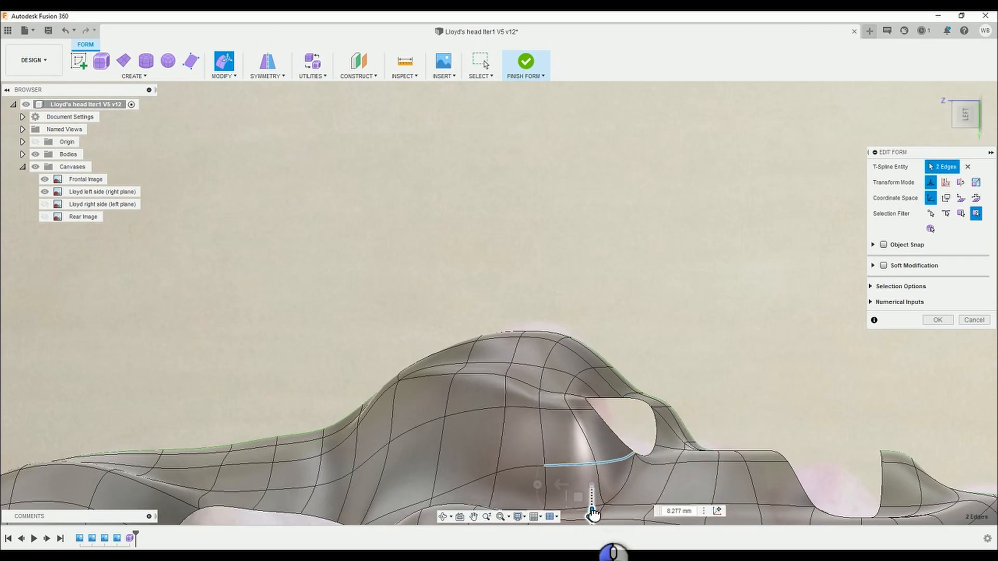
Move the edge loop around the nostril opening and the geometry beneath the nose base backward.
{"action": "double_click", "coordinate": [656, 431]}
{"action": "left_click_drag", "start_coordinate": [625, 452], "coordinate": [620, 482]}
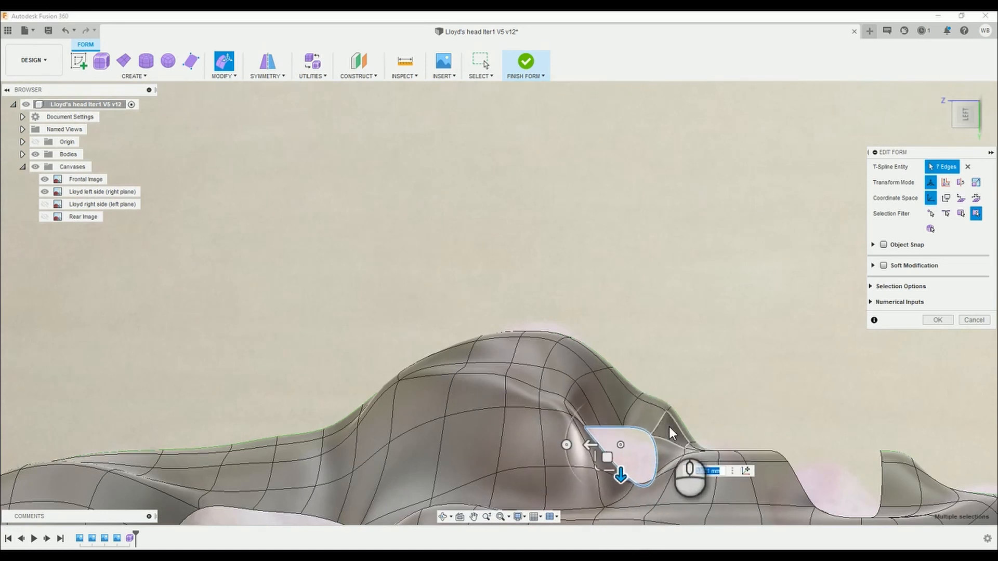
{"action": "left_click_drag", "start_coordinate": [678, 424], "coordinate": [651, 458]}
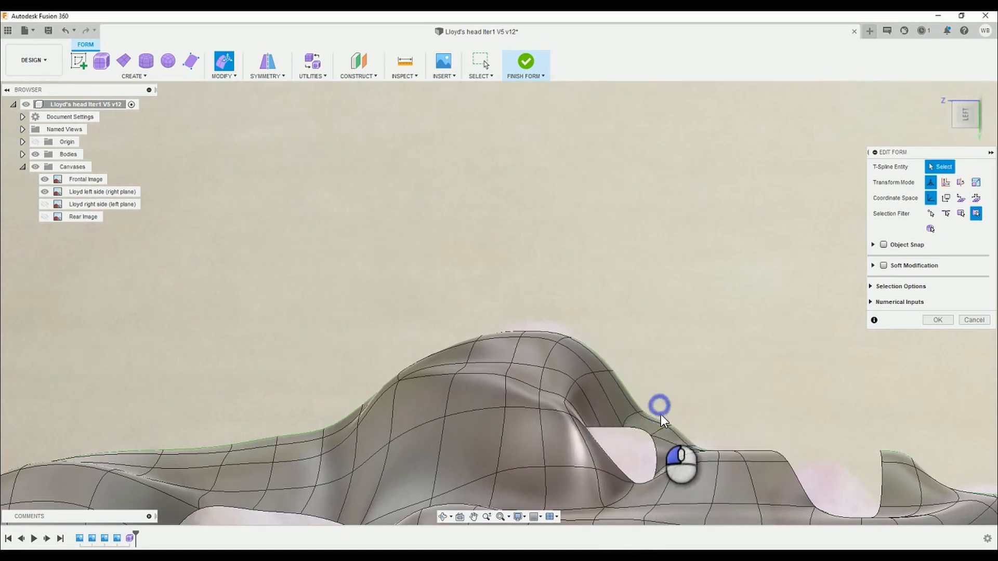
{"action": "left_click", "coordinate": [691, 356]}
Select the geometry at the tip of the nose and move it forward about 0.86 mm.
{"action": "scroll", "coordinate": [676, 350], "scroll_direction": "up", "scroll_amount": 3}
{"action": "scroll", "coordinate": [569, 337], "scroll_direction": "down", "scroll_amount": 4}
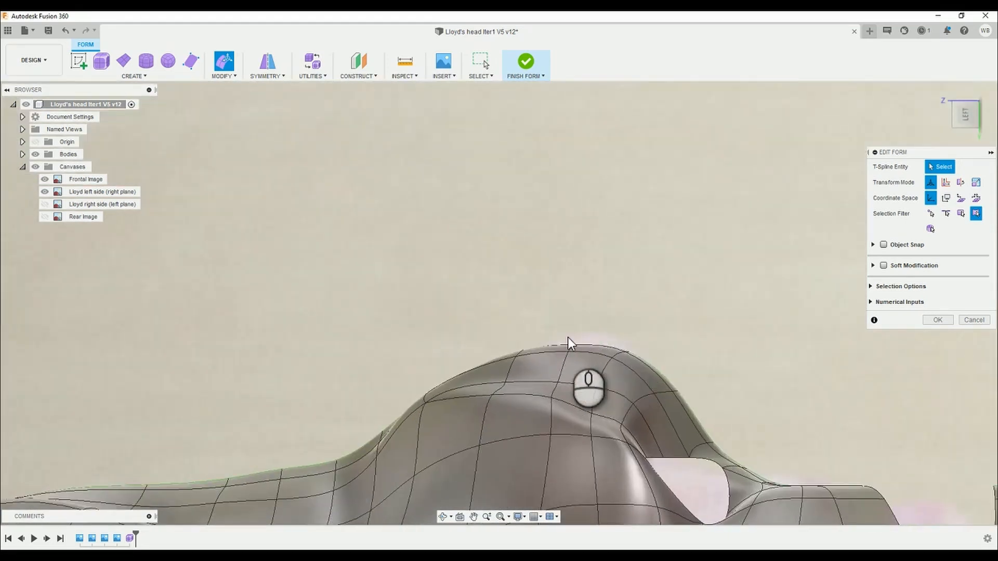
{"action": "left_click_drag", "start_coordinate": [638, 378], "coordinate": [639, 380]}
{"action": "scroll", "coordinate": [600, 389], "scroll_direction": "up", "scroll_amount": 2}
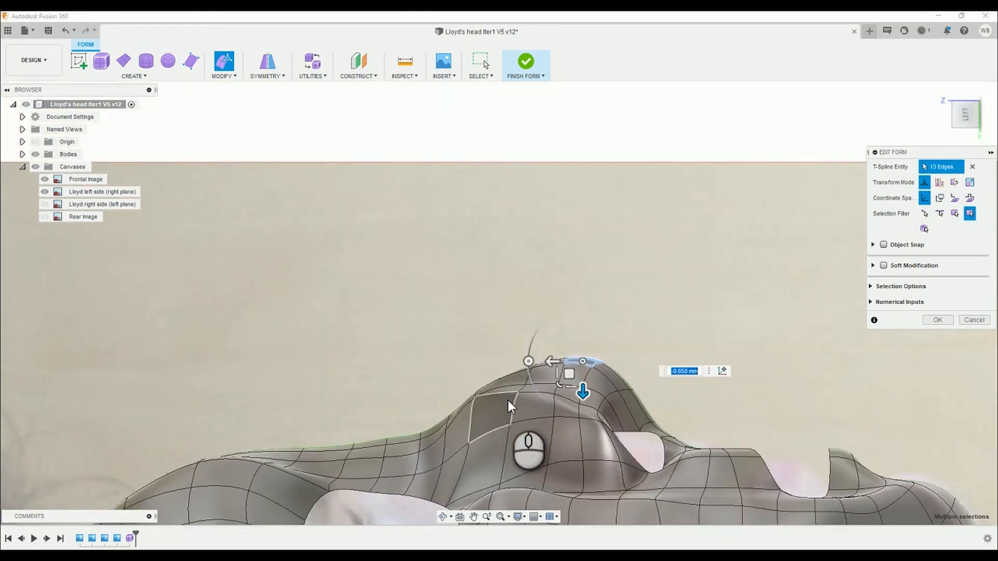
Move edges along the side of the nose up to its bridge backward, one after another.
{"action": "left_click", "coordinate": [530, 408]}
{"action": "left_click_drag", "start_coordinate": [534, 438], "coordinate": [535, 466]}
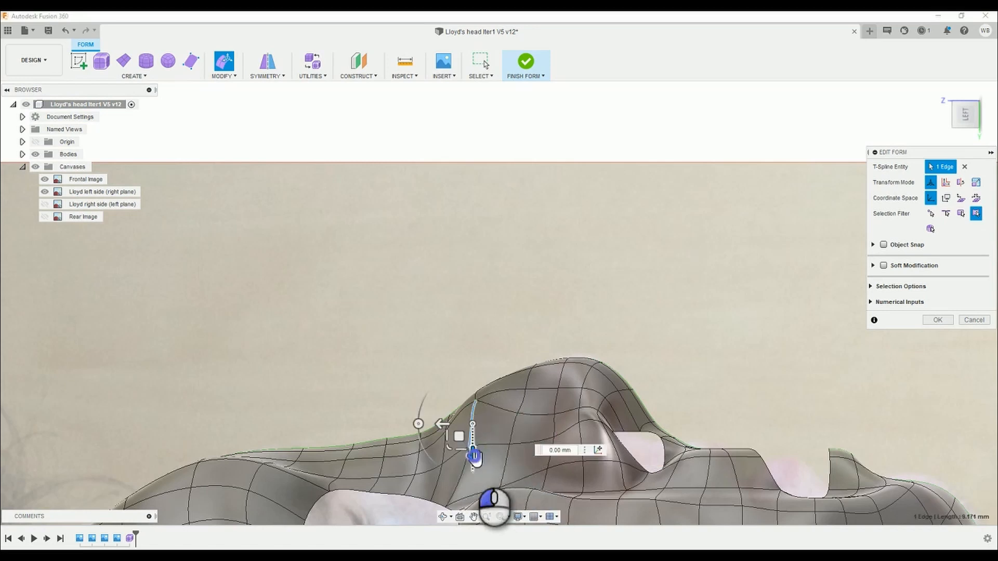
{"action": "left_click_drag", "start_coordinate": [473, 456], "coordinate": [474, 489]}
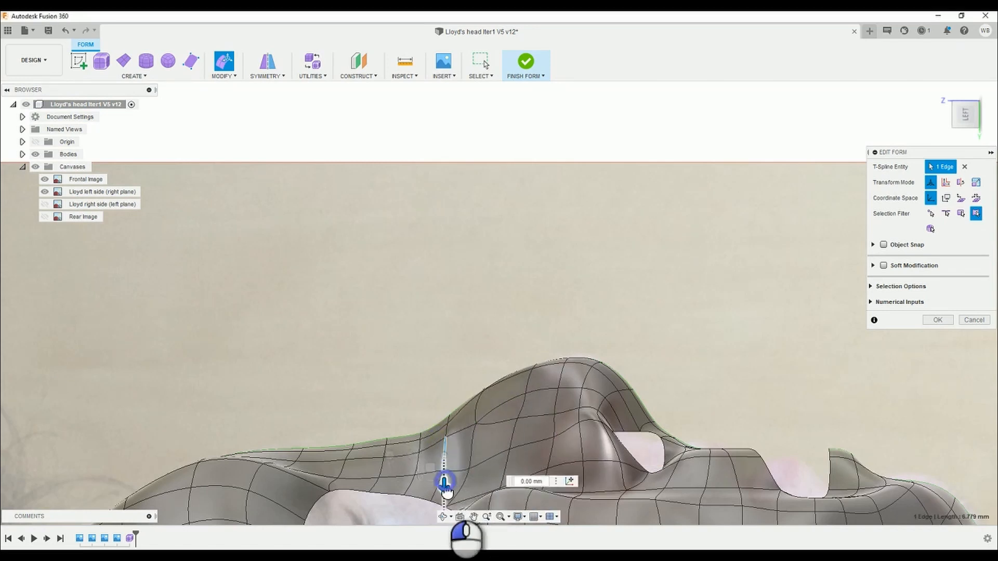
Select the seven edges around the nostril opening from below and adjust the shape of the opening.
{"action": "middle_click_drag", "start_coordinate": [481, 388], "coordinate": [551, 375], "text": "shift"}
{"action": "left_click_drag", "start_coordinate": [551, 375], "coordinate": [536, 353], "text": "shift"}
{"action": "scroll", "coordinate": [526, 318], "scroll_direction": "up", "scroll_amount": 4}
{"action": "double_click", "coordinate": [523, 313]}
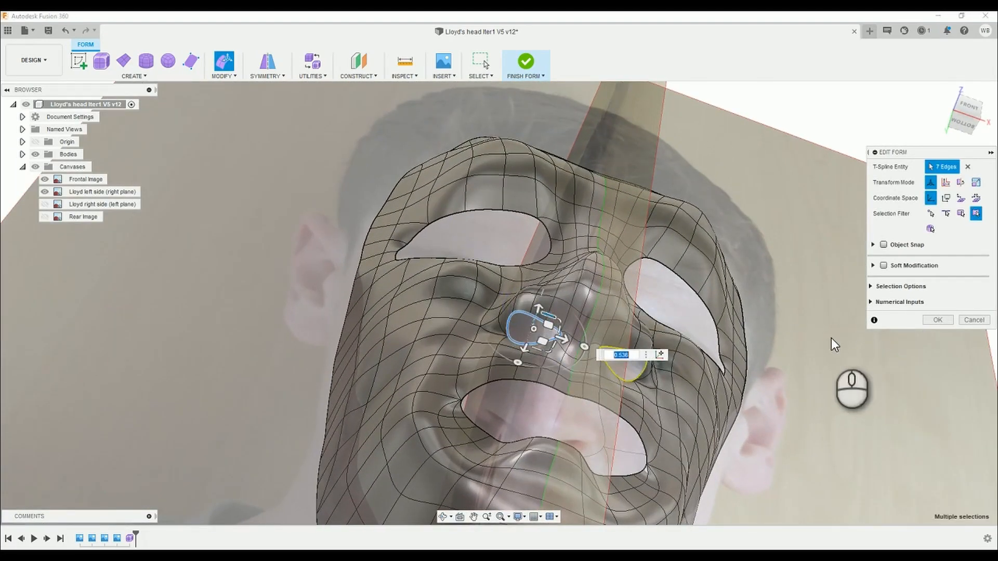
{"action": "scroll", "coordinate": [746, 332], "scroll_direction": "down", "scroll_amount": 3}
Reposition two vertices at the outer corner of the eye opening, shifting the lower one about 1.8 mm.
{"action": "middle_click_drag", "start_coordinate": [747, 332], "coordinate": [494, 362], "text": "shift"}
{"action": "left_click", "coordinate": [496, 360]}
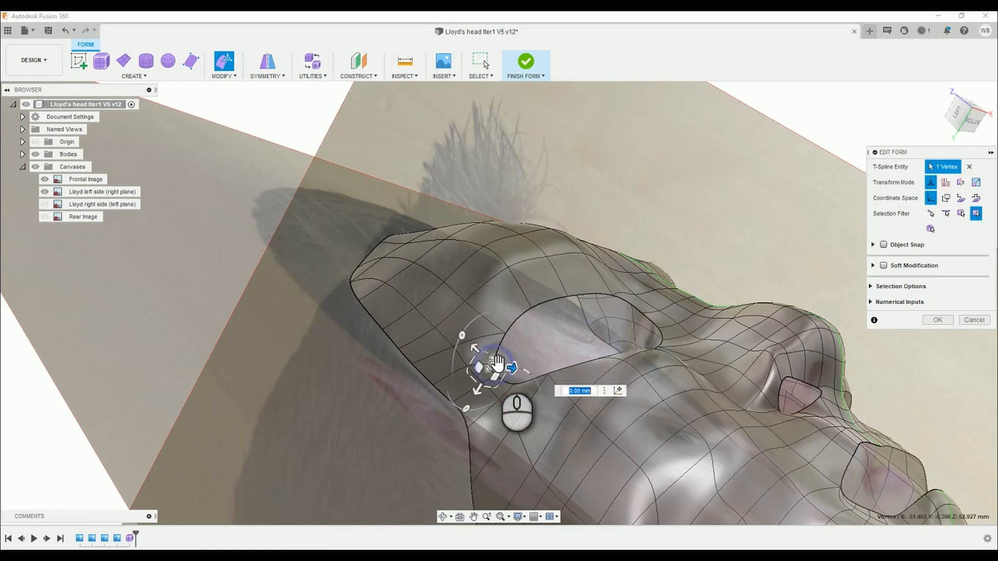
{"action": "left_click_drag", "start_coordinate": [479, 396], "coordinate": [566, 346]}
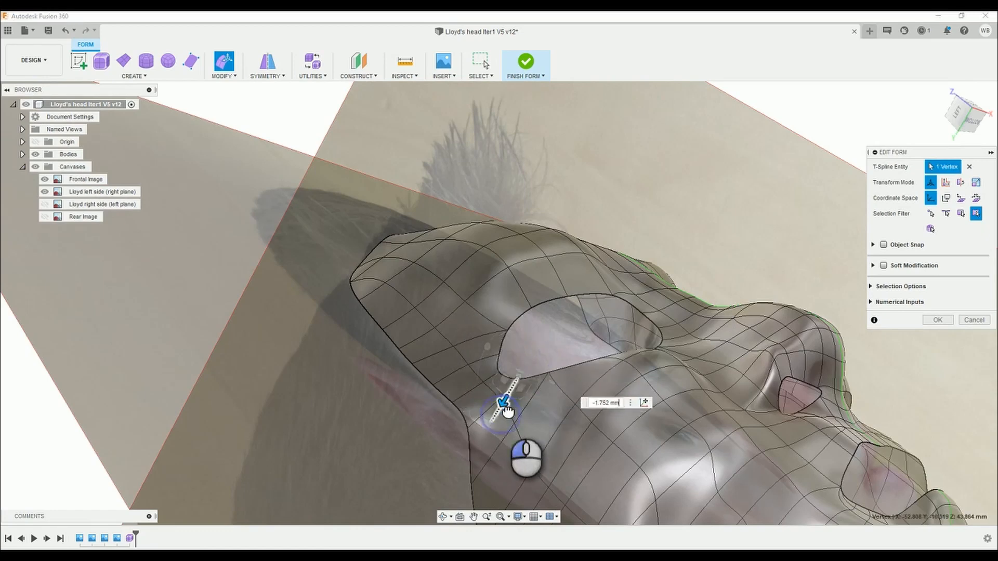
{"action": "left_click_drag", "start_coordinate": [508, 411], "coordinate": [506, 414]}
Move an edge on the cheek beside the nose back about 3.5 mm.
{"action": "middle_click_drag", "start_coordinate": [519, 405], "coordinate": [743, 312], "text": "shift"}
{"action": "left_click", "coordinate": [961, 113]}
{"action": "scroll", "coordinate": [701, 221], "scroll_direction": "up", "scroll_amount": 3}
{"action": "middle_click_drag", "start_coordinate": [701, 221], "coordinate": [452, 317]}
{"action": "middle_click_drag", "start_coordinate": [611, 252], "coordinate": [425, 310]}
{"action": "scroll", "coordinate": [636, 341], "scroll_direction": "down", "scroll_amount": 2}
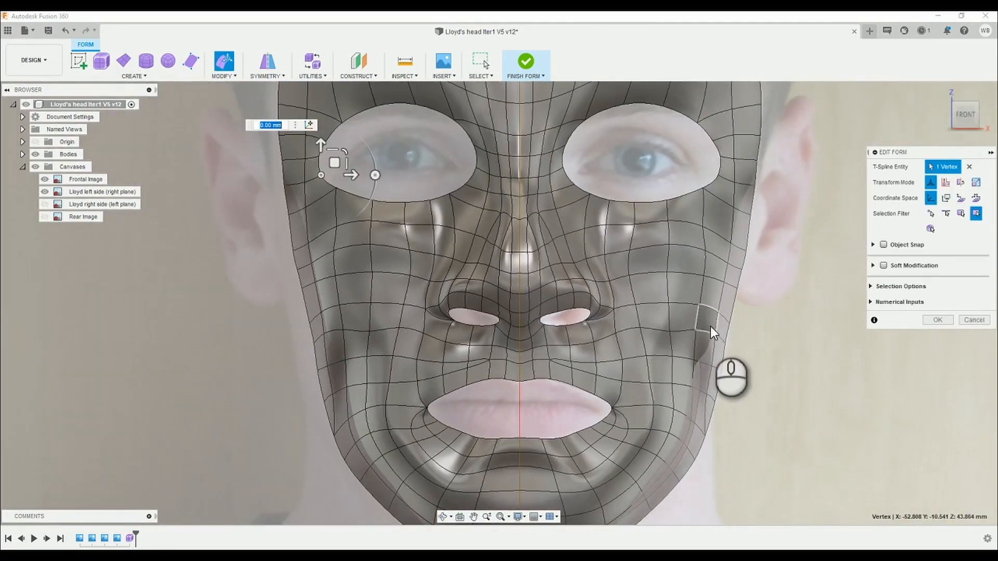
{"action": "middle_click_drag", "start_coordinate": [701, 258], "coordinate": [640, 229], "text": "shift"}
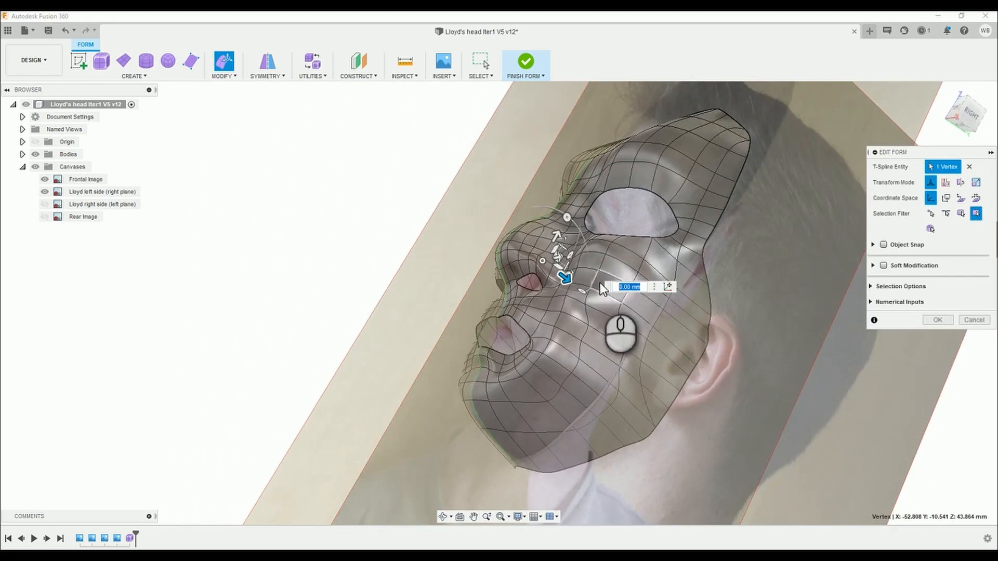
{"action": "left_click_drag", "start_coordinate": [587, 299], "coordinate": [618, 318]}
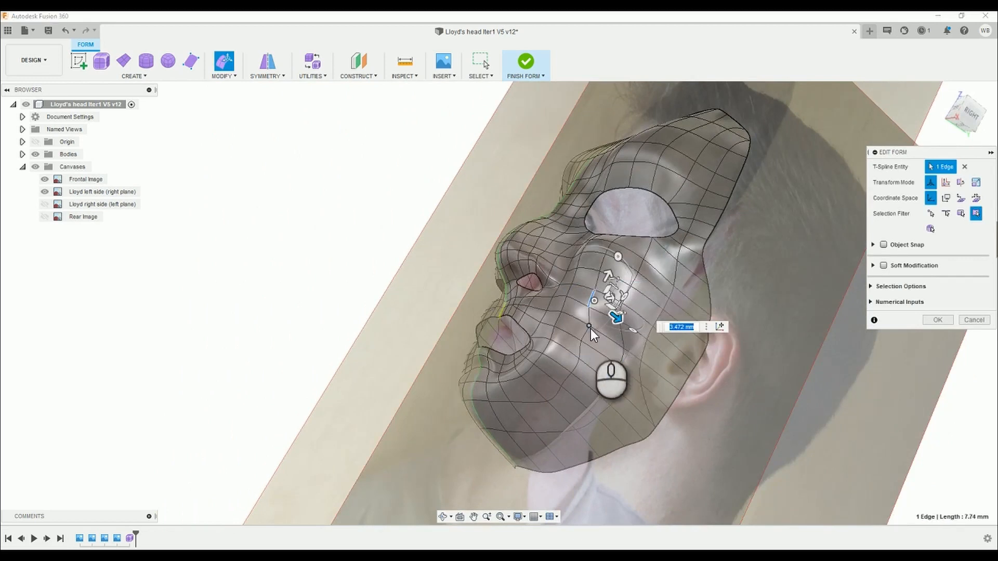
{"action": "left_click", "coordinate": [580, 341]}
Select an edge on the side of the forehead above the eye opening and move it forward.
{"action": "scroll", "coordinate": [618, 312], "scroll_direction": "down", "scroll_amount": 4}
{"action": "middle_click_drag", "start_coordinate": [624, 291], "coordinate": [631, 270], "text": "shift"}
{"action": "scroll", "coordinate": [631, 265], "scroll_direction": "up", "scroll_amount": 4}
{"action": "left_click", "coordinate": [644, 213]}
{"action": "middle_click_drag", "start_coordinate": [644, 213], "coordinate": [593, 224], "text": "shift"}
{"action": "left_click", "coordinate": [960, 124]}
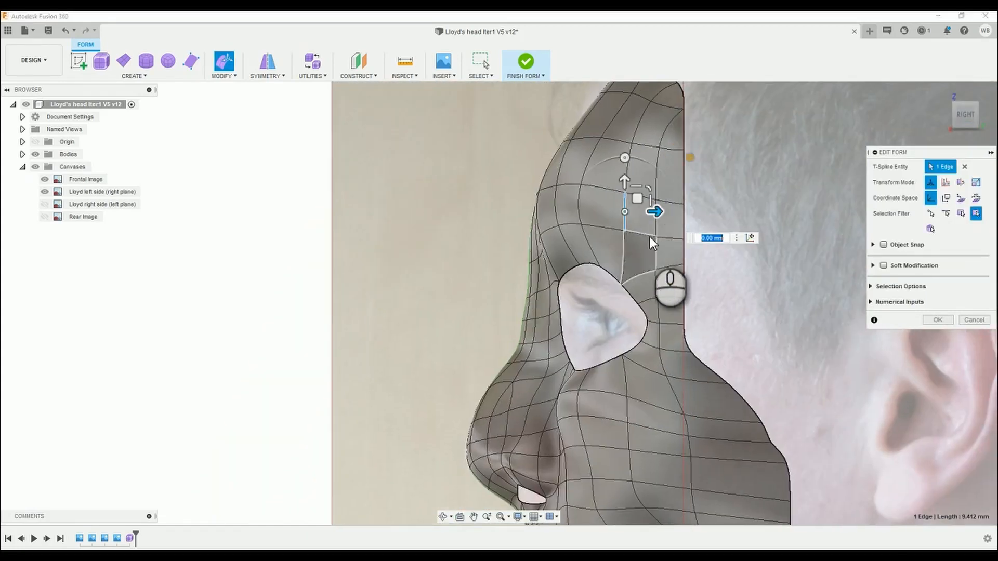
{"action": "left_click_drag", "start_coordinate": [658, 209], "coordinate": [589, 204]}
Select a row of edges on the forehead near the symmetry line and nudge it slightly.
{"action": "middle_click_drag", "start_coordinate": [527, 191], "coordinate": [611, 331], "text": "shift"}
{"action": "scroll", "coordinate": [612, 331], "scroll_direction": "up", "scroll_amount": 6}
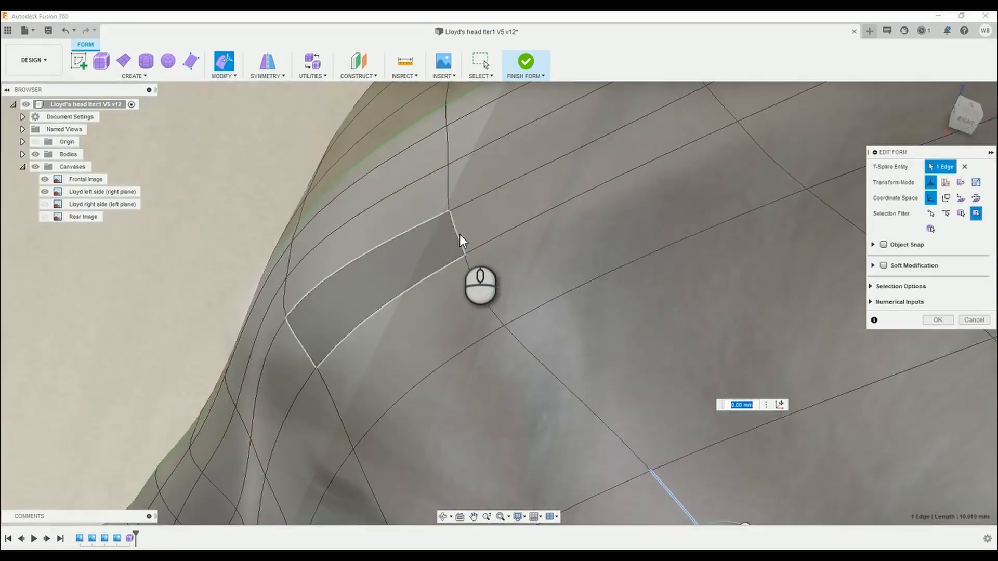
{"action": "double_click", "coordinate": [449, 117]}
{"action": "scroll", "coordinate": [439, 167], "scroll_direction": "down", "scroll_amount": 5}
{"action": "left_click_drag", "start_coordinate": [472, 179], "coordinate": [467, 177]}
Move the cheek face just beneath the eye opening back about 3.2 mm in the side view.
{"action": "scroll", "coordinate": [429, 232], "scroll_direction": "down", "scroll_amount": 5}
{"action": "middle_click_drag", "start_coordinate": [429, 232], "coordinate": [296, 234], "text": "shift"}
{"action": "scroll", "coordinate": [426, 223], "scroll_direction": "up", "scroll_amount": 5}
{"action": "left_click", "coordinate": [965, 108]}
{"action": "scroll", "coordinate": [342, 204], "scroll_direction": "up", "scroll_amount": 6}
{"action": "left_click", "coordinate": [341, 205]}
{"action": "left_click_drag", "start_coordinate": [336, 239], "coordinate": [336, 262]}
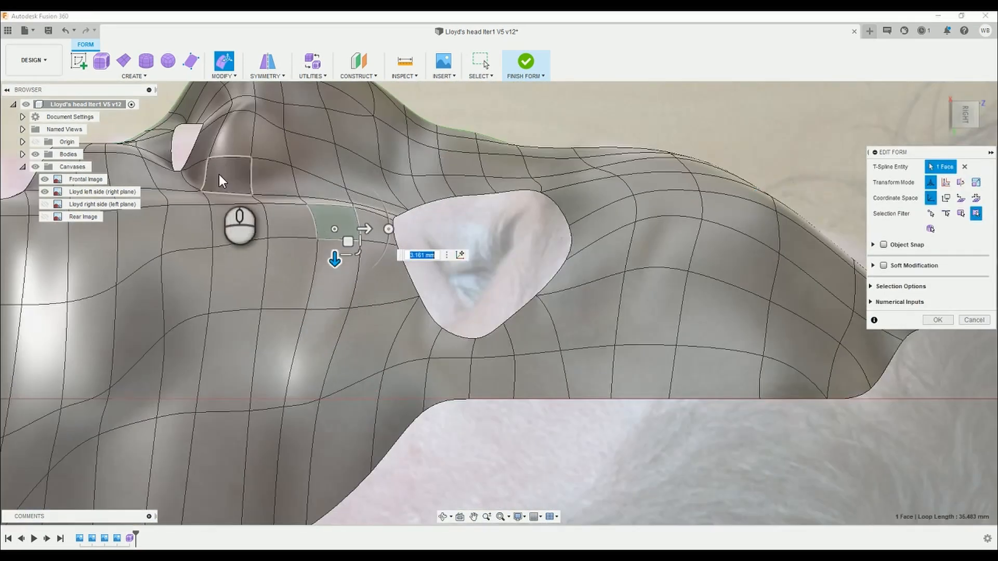
Move the three neighbouring pieces of geometry beside the nostril and on the adjoining cheek backward.
{"action": "left_click", "coordinate": [206, 175]}
{"action": "left_click_drag", "start_coordinate": [208, 207], "coordinate": [209, 211]}
{"action": "left_click", "coordinate": [213, 227]}
{"action": "left_click_drag", "start_coordinate": [213, 260], "coordinate": [217, 287]}
{"action": "left_click", "coordinate": [162, 243]}
{"action": "left_click_drag", "start_coordinate": [165, 268], "coordinate": [167, 297]}
Move the cheek edges beside the mouth back, one of them by about 4.1 mm, continuing toward the chin.
{"action": "left_click", "coordinate": [60, 263]}
{"action": "left_click_drag", "start_coordinate": [47, 292], "coordinate": [47, 314]}
{"action": "left_click", "coordinate": [118, 241]}
{"action": "left_click_drag", "start_coordinate": [117, 288], "coordinate": [118, 317]}
{"action": "scroll", "coordinate": [242, 211], "scroll_direction": "down", "scroll_amount": 5}
{"action": "scroll", "coordinate": [189, 246], "scroll_direction": "up", "scroll_amount": 4}
{"action": "left_click", "coordinate": [161, 218]}
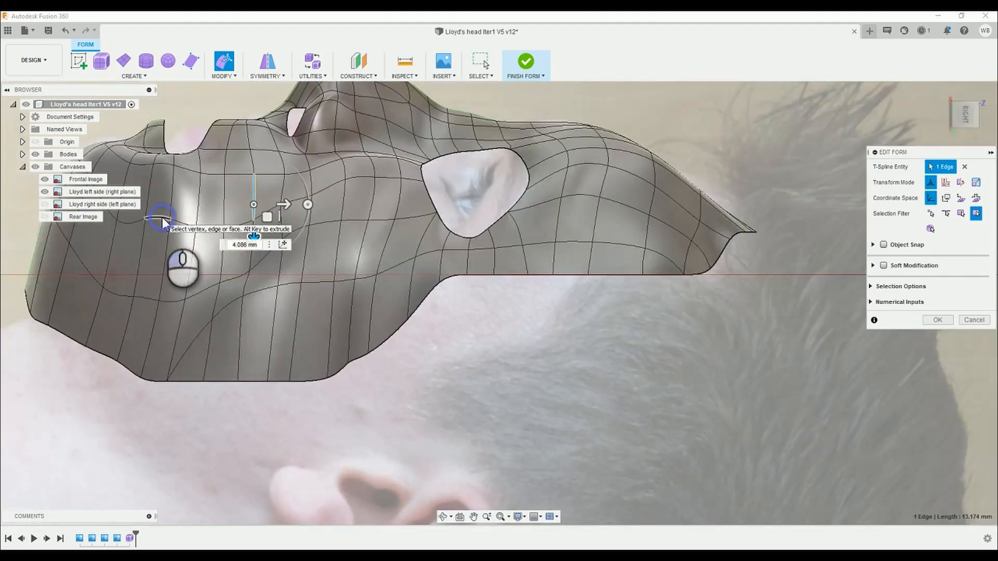
{"action": "left_click_drag", "start_coordinate": [156, 250], "coordinate": [157, 271]}
Try selecting and adjusting the faces beneath the lower lip on both sides of the symmetry line in the front view.
{"action": "scroll", "coordinate": [366, 247], "scroll_direction": "down", "scroll_amount": 3}
{"action": "middle_click_drag", "start_coordinate": [421, 302], "coordinate": [460, 311], "text": "shift"}
{"action": "left_click", "coordinate": [965, 114]}
{"action": "scroll", "coordinate": [406, 426], "scroll_direction": "up", "scroll_amount": 2}
{"action": "middle_click_drag", "start_coordinate": [423, 417], "coordinate": [499, 389], "text": "shift"}
{"action": "left_click", "coordinate": [965, 114]}
{"action": "scroll", "coordinate": [251, 448], "scroll_direction": "up", "scroll_amount": 4}
{"action": "left_click", "coordinate": [260, 435]}
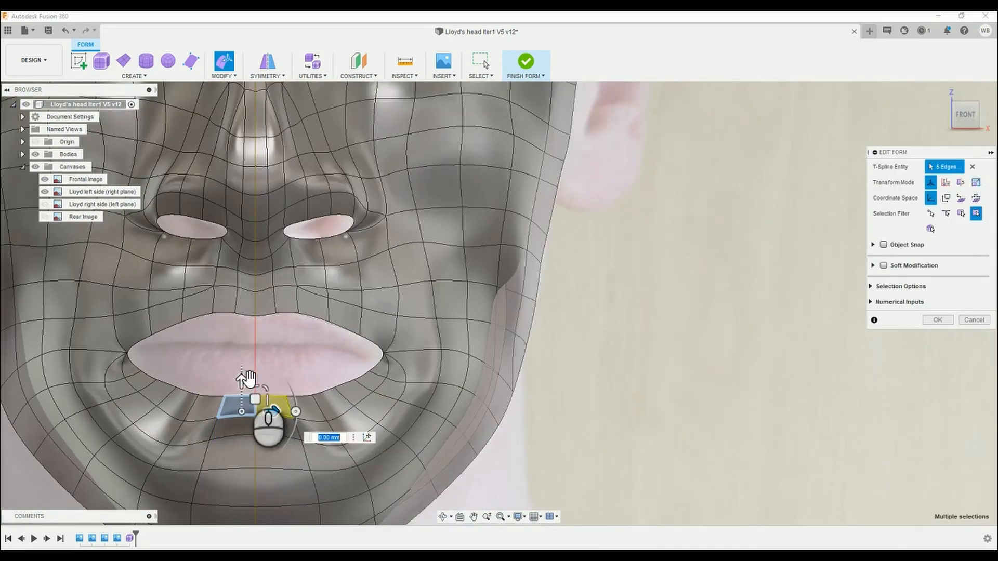
{"action": "left_click_drag", "start_coordinate": [291, 445], "coordinate": [313, 457]}
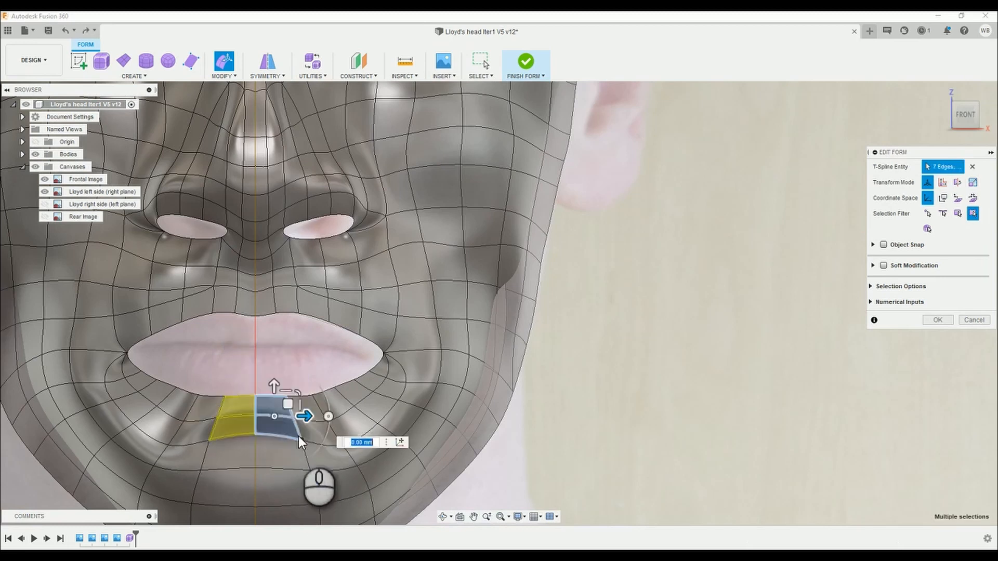
Select the single face beneath the lower lip and move it back about 6.4 mm.
{"action": "middle_click_drag", "start_coordinate": [298, 438], "coordinate": [231, 422], "text": "shift"}
{"action": "left_click", "coordinate": [278, 420]}
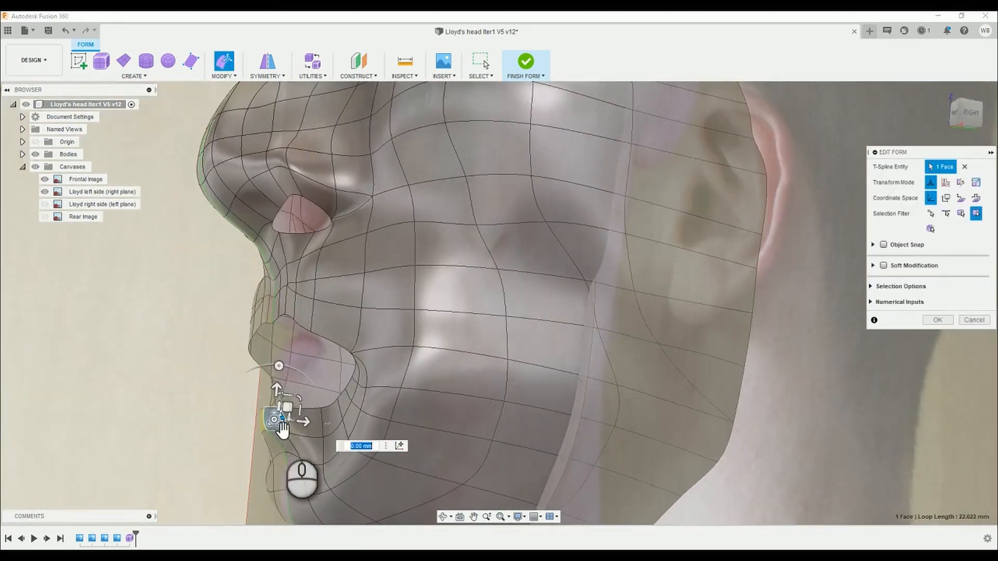
{"action": "left_click_drag", "start_coordinate": [305, 422], "coordinate": [338, 424]}
{"action": "left_click", "coordinate": [978, 112]}
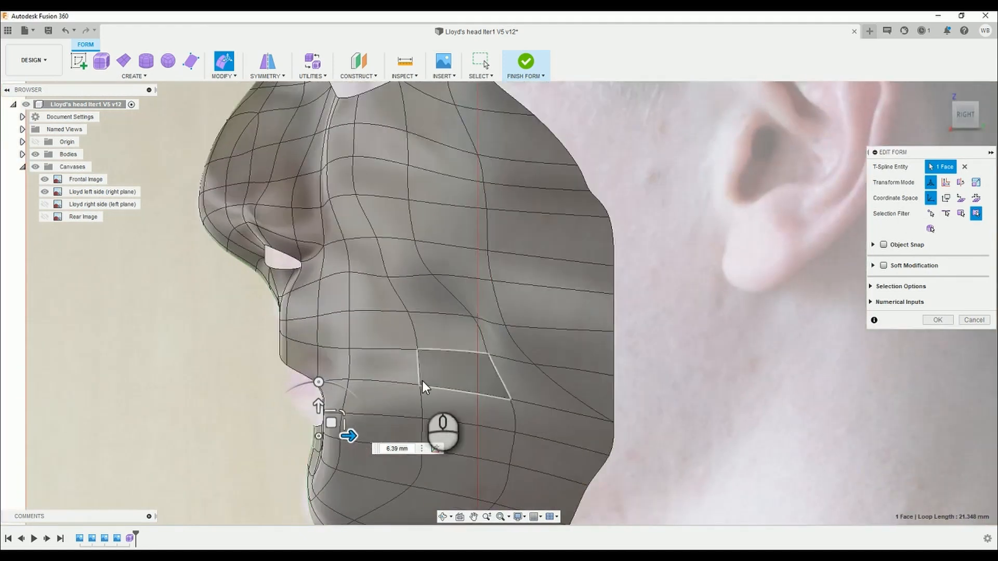
Select the chin vertex on the symmetry line and move it forward about 2.9 mm in the side view.
{"action": "scroll", "coordinate": [317, 452], "scroll_direction": "down", "scroll_amount": 3}
{"action": "scroll", "coordinate": [313, 464], "scroll_direction": "up", "scroll_amount": 4}
{"action": "middle_click_drag", "start_coordinate": [320, 437], "coordinate": [355, 333]}
{"action": "middle_click_drag", "start_coordinate": [355, 332], "coordinate": [396, 342], "text": "shift"}
{"action": "left_click", "coordinate": [339, 347]}
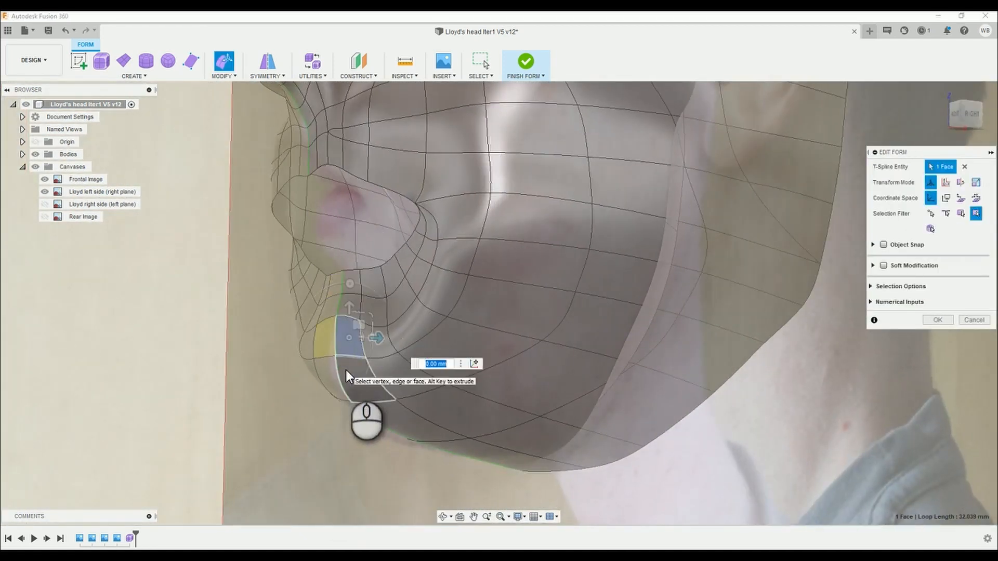
{"action": "left_click", "coordinate": [337, 356]}
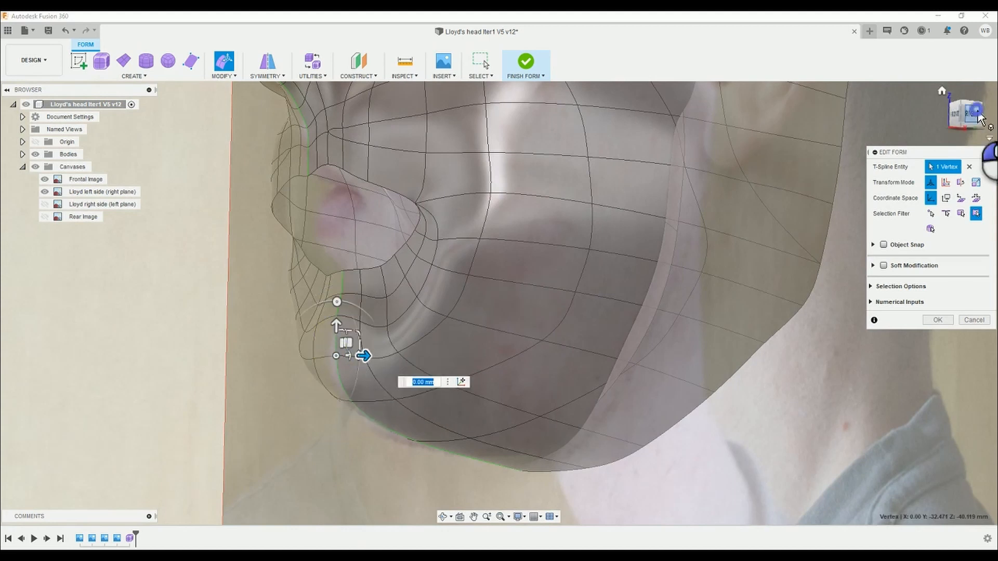
{"action": "left_click", "coordinate": [970, 114]}
{"action": "left_click_drag", "start_coordinate": [388, 355], "coordinate": [387, 356]}
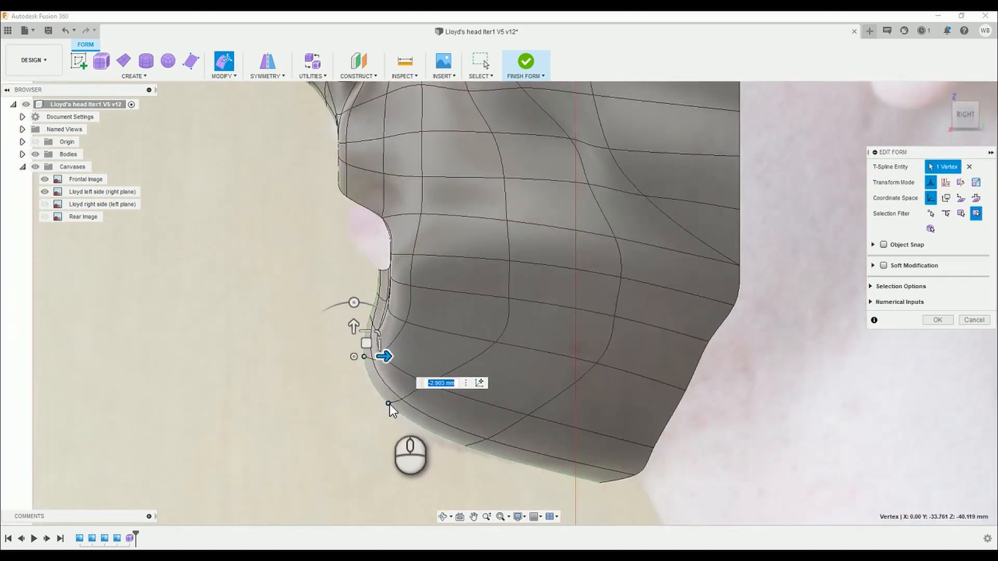
Move the lower chin vertex slightly forward and adjust the vertex behind it on the underside of the jaw.
{"action": "left_click", "coordinate": [389, 404]}
{"action": "left_click_drag", "start_coordinate": [417, 407], "coordinate": [407, 407]}
{"action": "mouse_move", "coordinate": [495, 448]}
{"action": "left_mouse_down"}
{"action": "mouse_move", "coordinate": [473, 447]}
{"action": "mouse_move", "coordinate": [497, 443]}
{"action": "left_mouse_up"}
{"action": "left_click", "coordinate": [485, 440]}
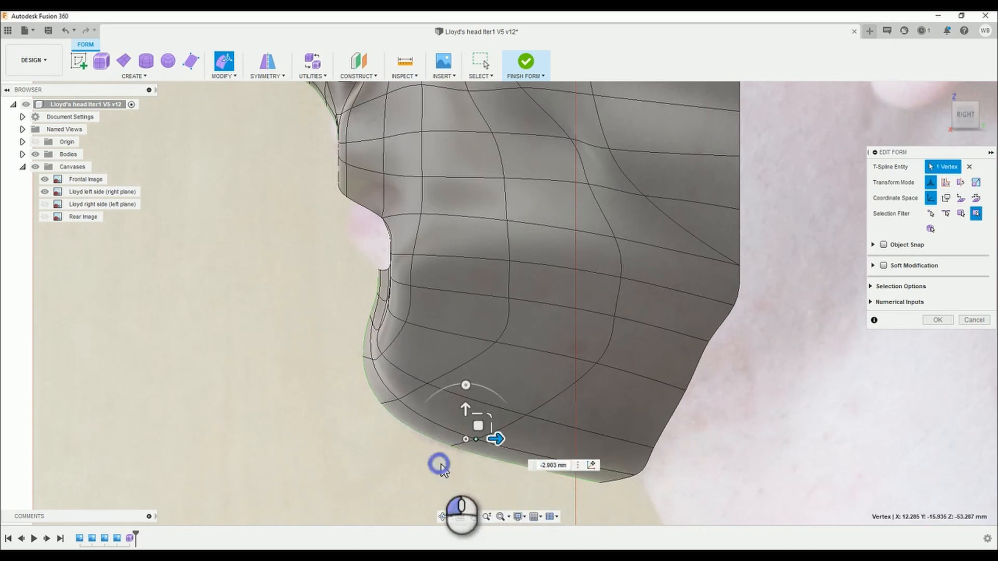
Select three connected edges beside the corner of the mouth and move them back about 10.5 mm.
{"action": "middle_click_drag", "start_coordinate": [441, 471], "coordinate": [394, 320], "text": "shift"}
{"action": "left_click", "coordinate": [396, 319]}
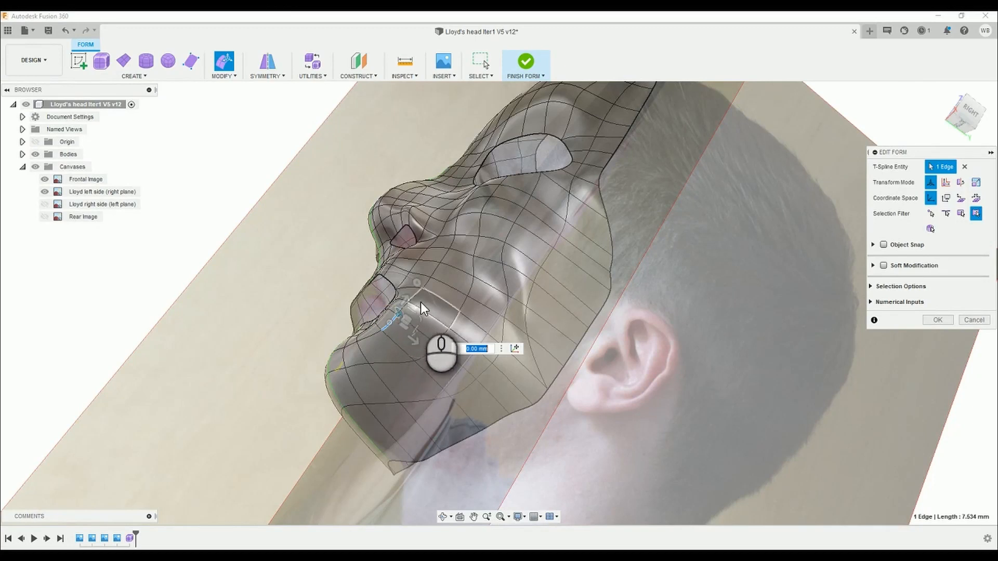
{"action": "scroll", "coordinate": [403, 313], "scroll_direction": "down", "scroll_amount": 4}
{"action": "left_click", "coordinate": [399, 315], "text": "ctrl"}
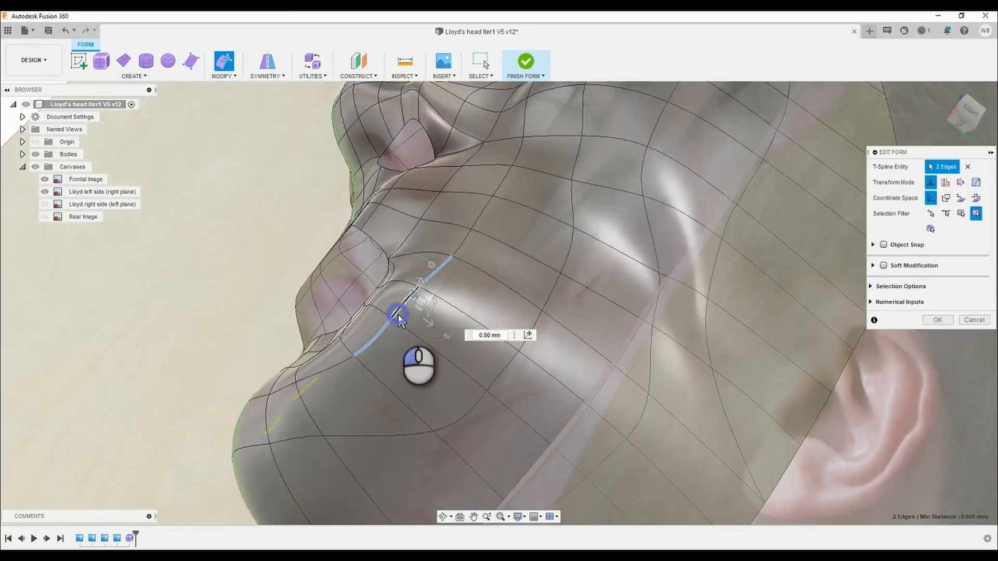
{"action": "left_click_drag", "start_coordinate": [445, 339], "coordinate": [477, 382]}
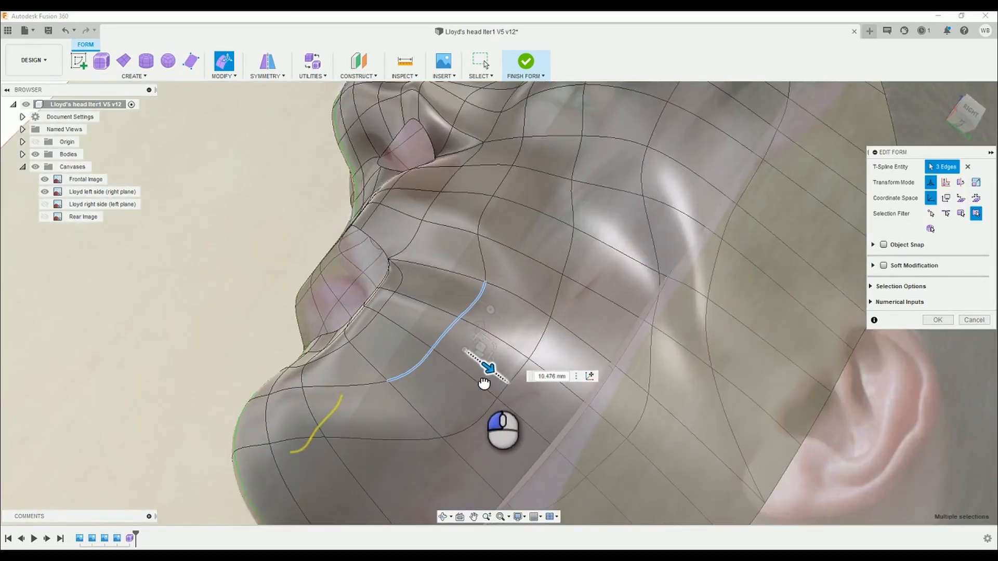
Move an edge on the cheek between nose and mouth backward, clear the selection and view the whole mask.
{"action": "left_click", "coordinate": [482, 215]}
{"action": "left_click_drag", "start_coordinate": [514, 234], "coordinate": [538, 253]}
{"action": "scroll", "coordinate": [471, 237], "scroll_direction": "up", "scroll_amount": 6}
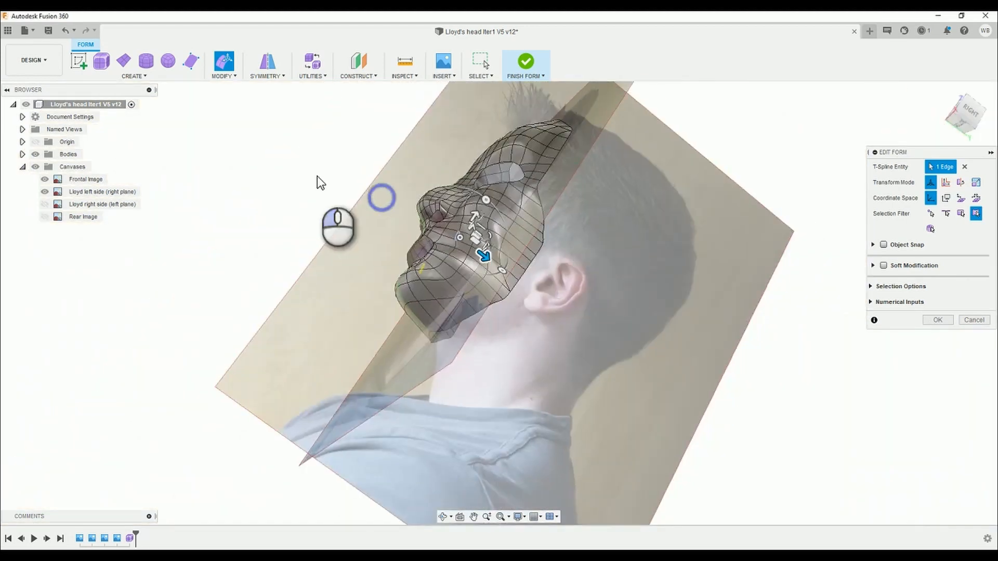
{"action": "left_click", "coordinate": [317, 176]}
{"action": "middle_click_drag", "start_coordinate": [318, 177], "coordinate": [546, 494], "text": "shift"}
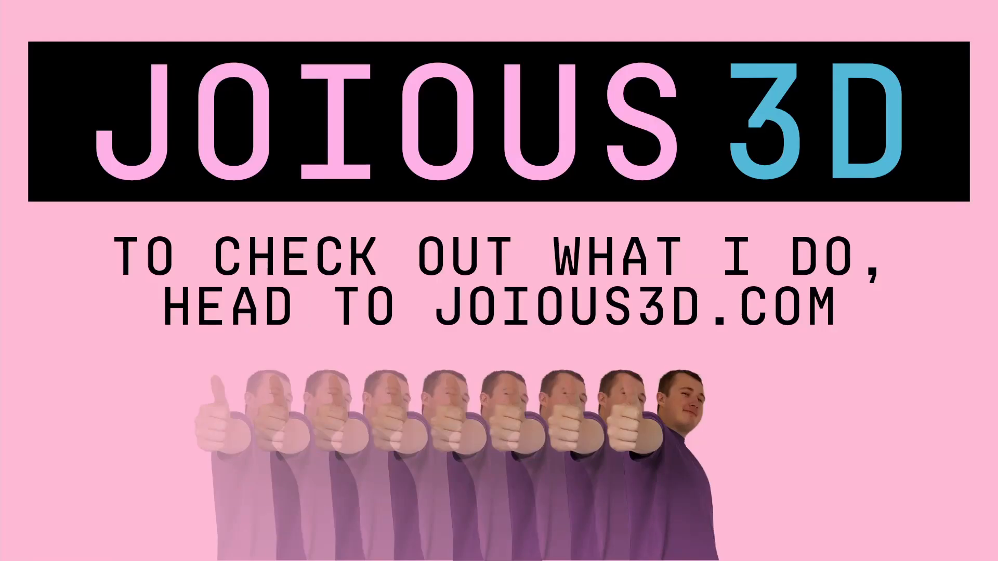